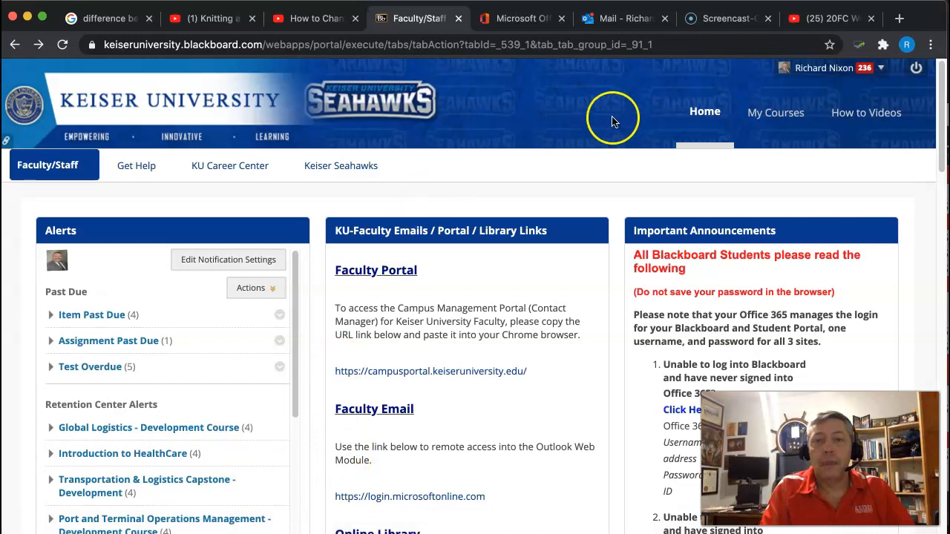
# Step: Look through the Blackboard home page down to the My Organizations section and return to its beginning
pyautogui.click(705, 114)
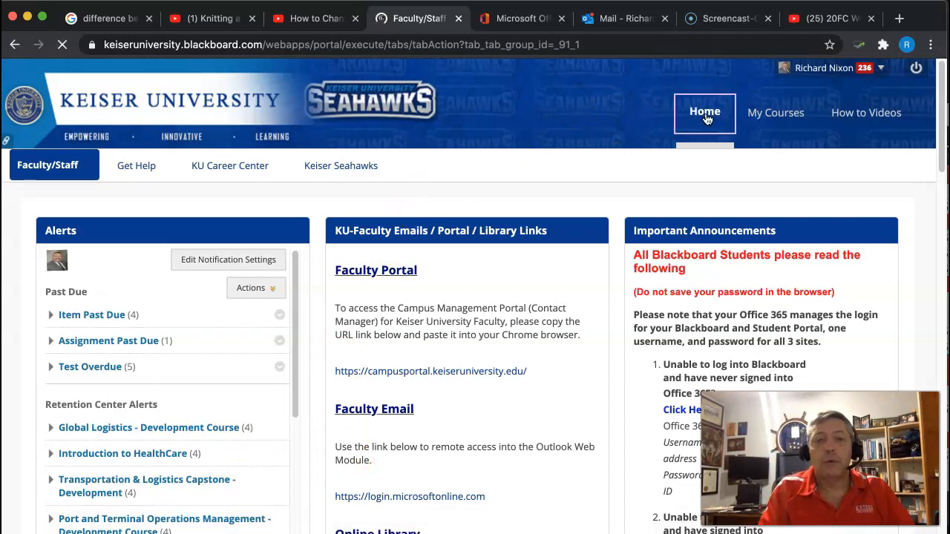
pyautogui.scroll(-1, 707, 119)
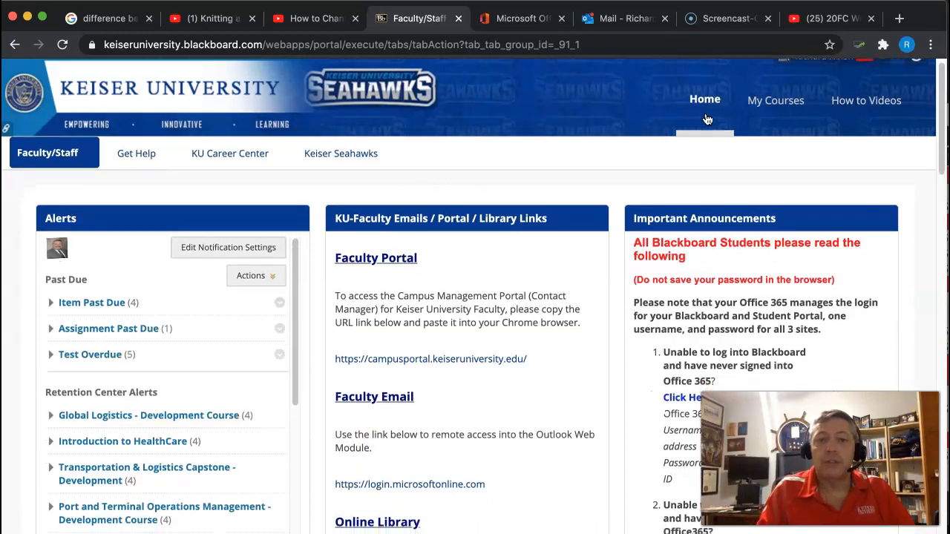
pyautogui.scroll(-5, 708, 119)
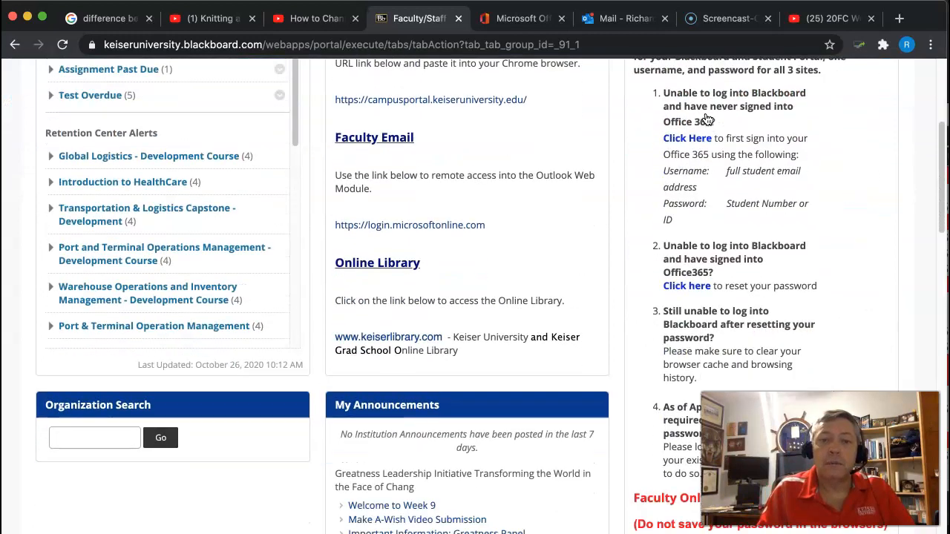
pyautogui.scroll(-10, 708, 119)
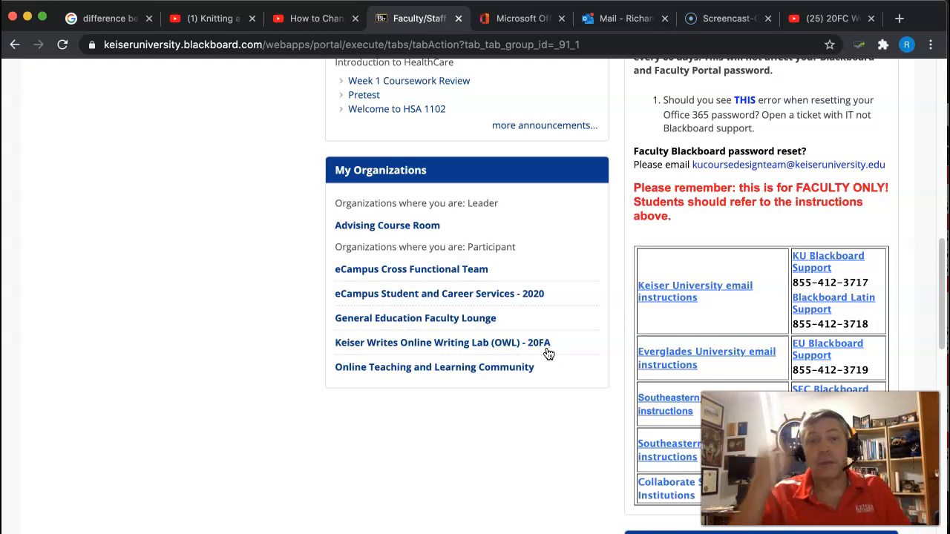
pyautogui.scroll(5, 547, 354)
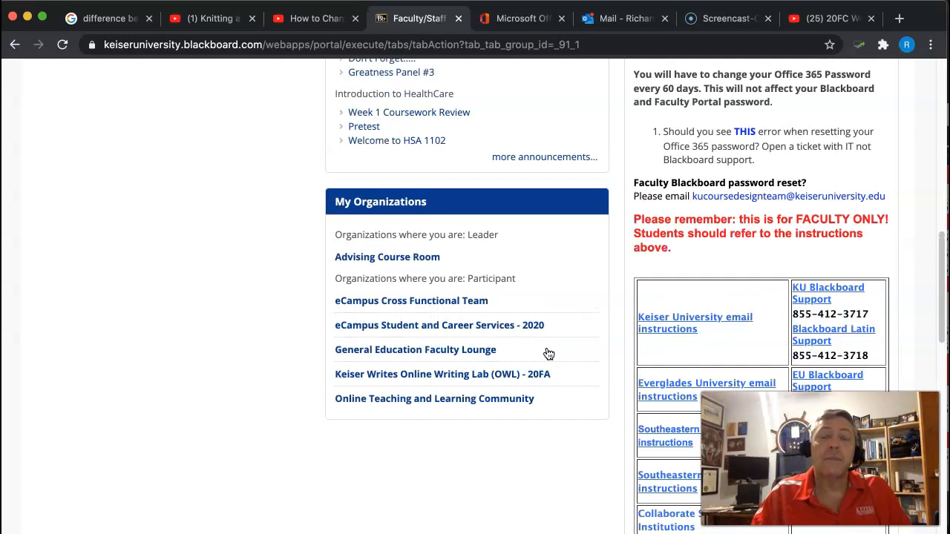
pyautogui.scroll(9, 548, 354)
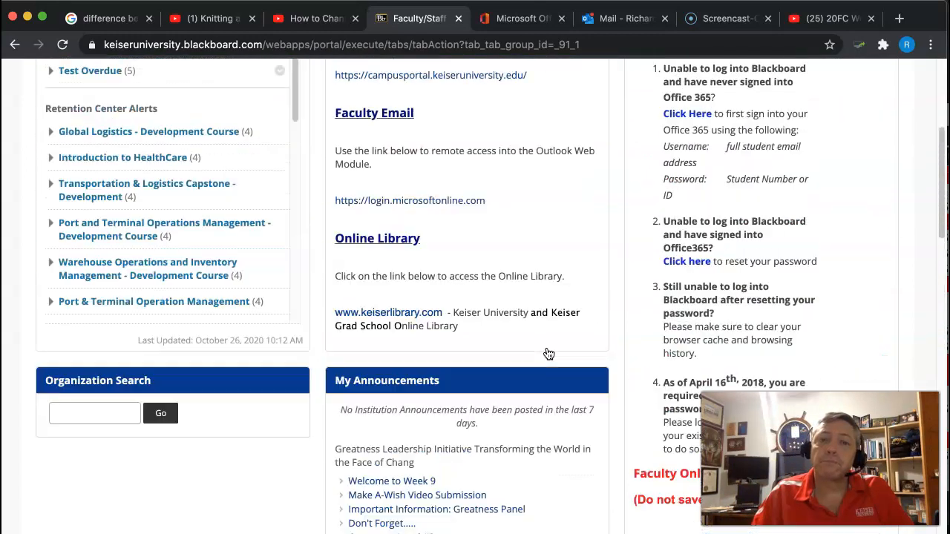
pyautogui.scroll(8, 548, 354)
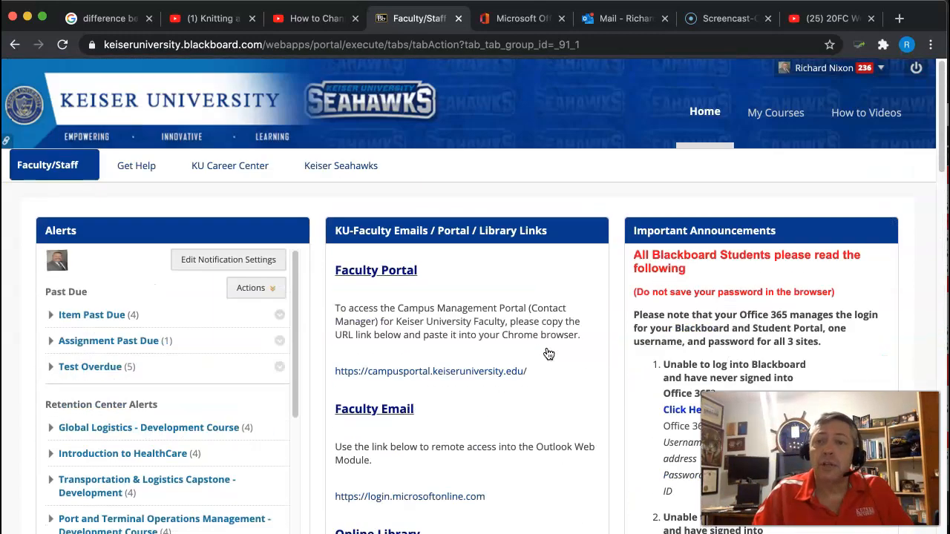
# Step: Open the Keiser Writes Online Writing Lab (OWL) - 20FA organization from the Blackboard home page
pyautogui.click(706, 114)
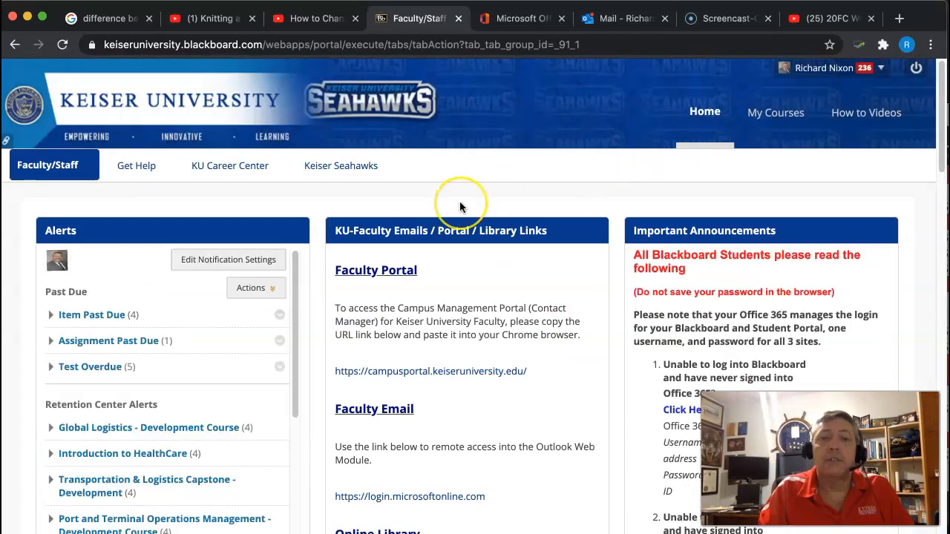
pyautogui.scroll(-4, 459, 201)
pyautogui.scroll(-20, 460, 201)
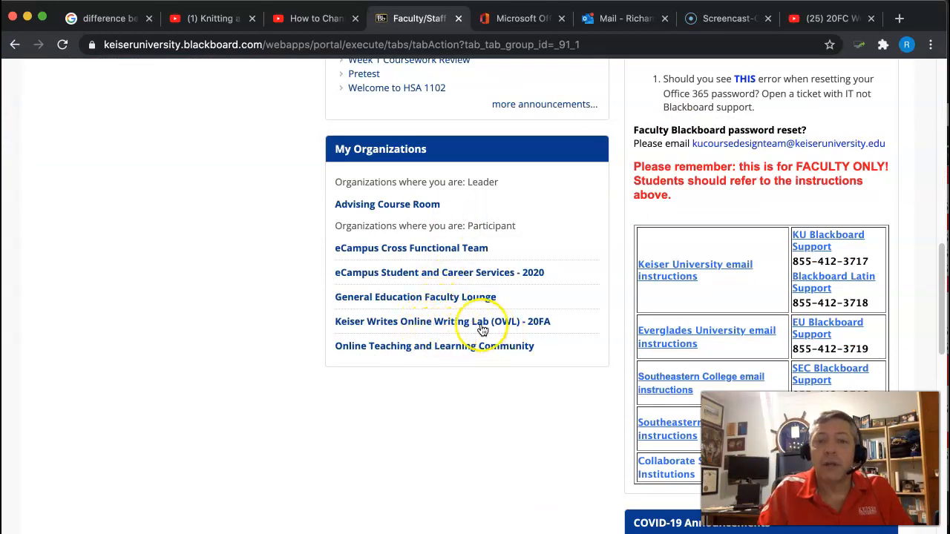
pyautogui.click(455, 328)
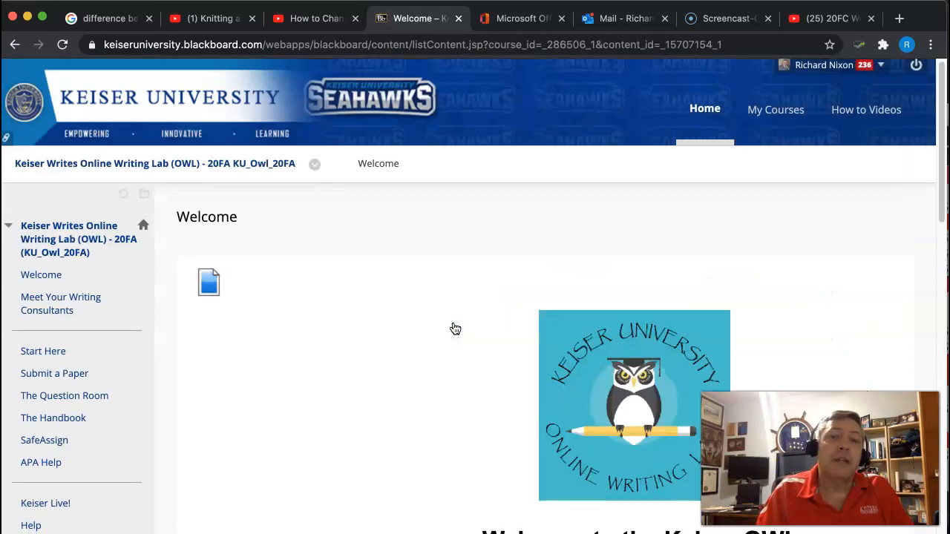
# Step: Review the OWL Welcome page, including its mission statement and the ways of using the writing lab
pyautogui.scroll(-2, 455, 329)
pyautogui.scroll(-3, 455, 329)
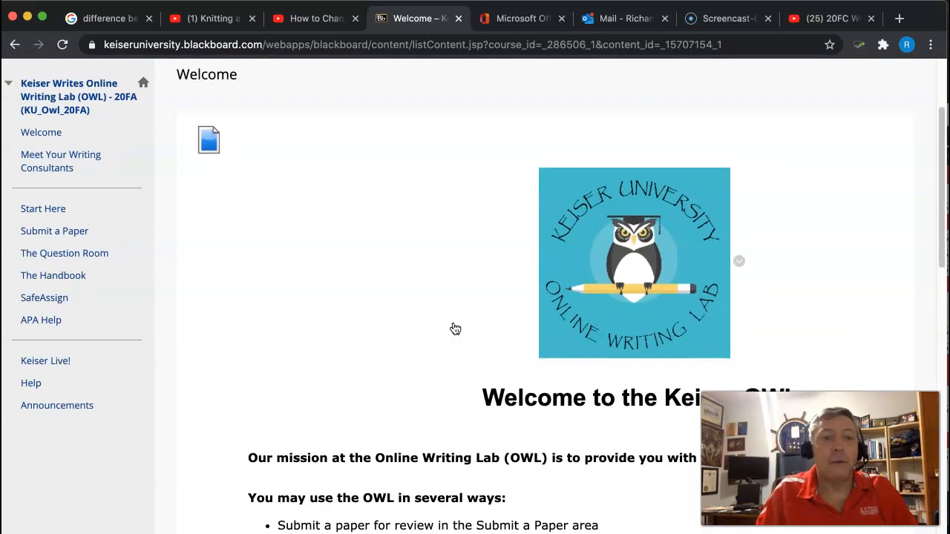
pyautogui.scroll(-2, 455, 328)
pyautogui.scroll(-3, 455, 329)
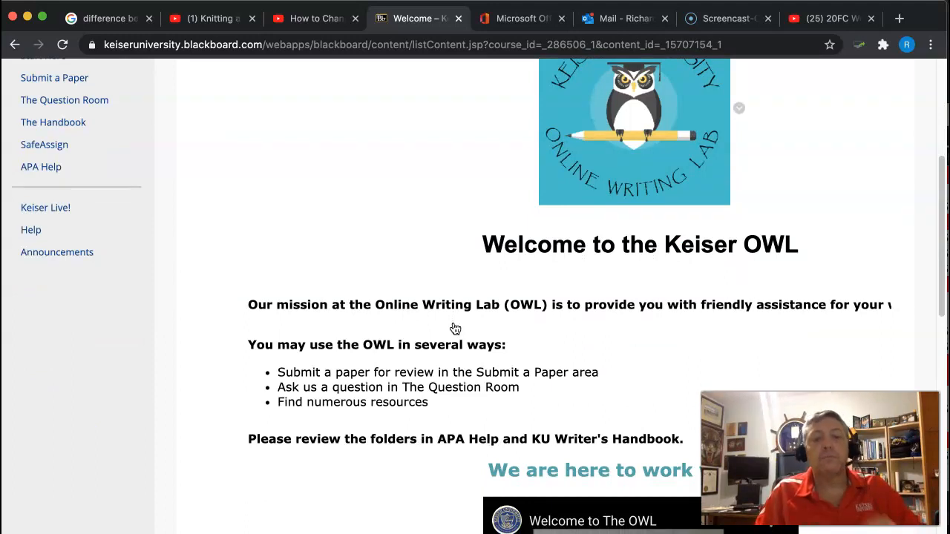
pyautogui.scroll(-2, 454, 329)
pyautogui.scroll(-6, 455, 329)
pyautogui.scroll(7, 455, 328)
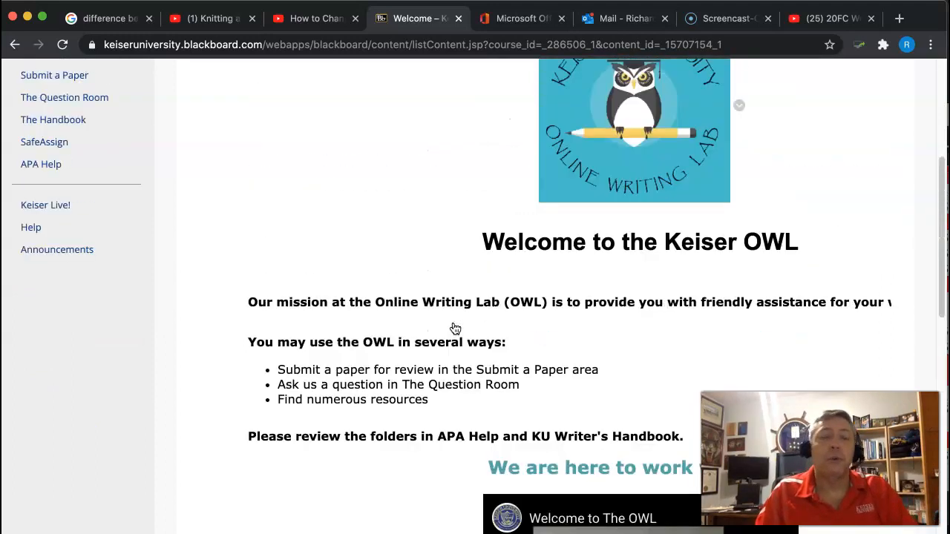
pyautogui.scroll(7, 455, 328)
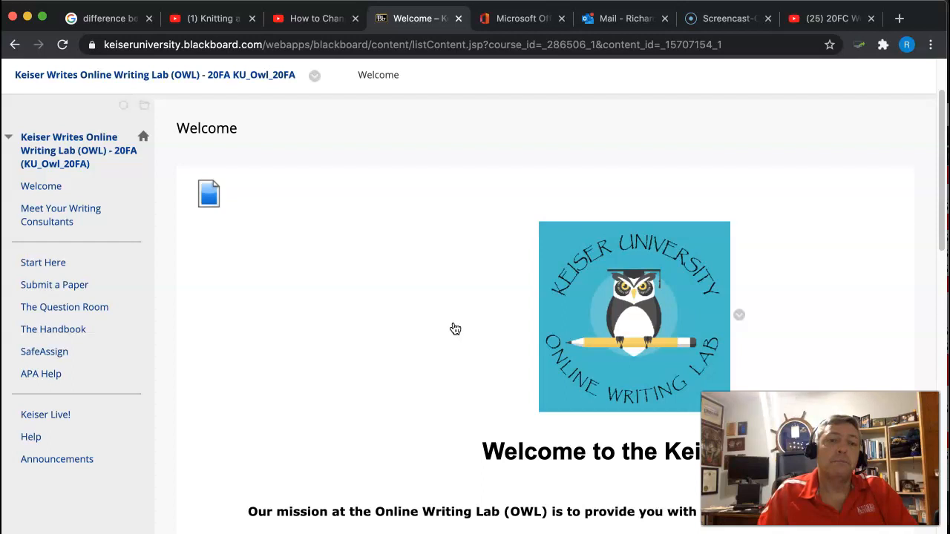
pyautogui.click(397, 403)
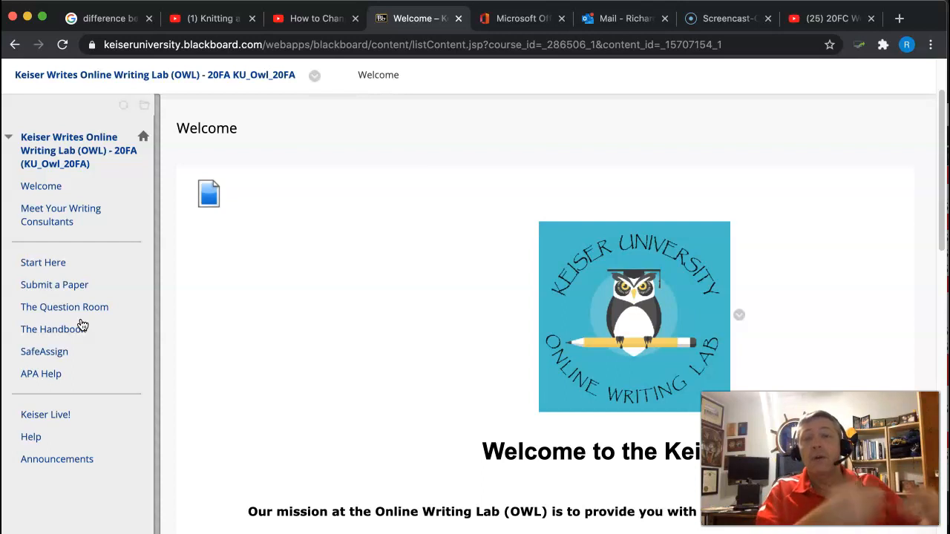
# Step: Open the Submit a Paper area of the Online Writing Lab
pyautogui.click(59, 289)
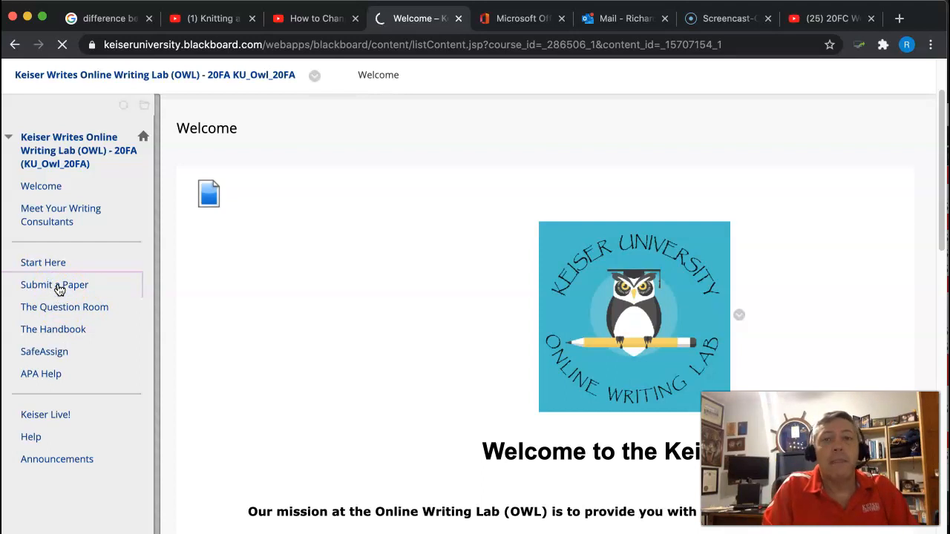
pyautogui.click(58, 289)
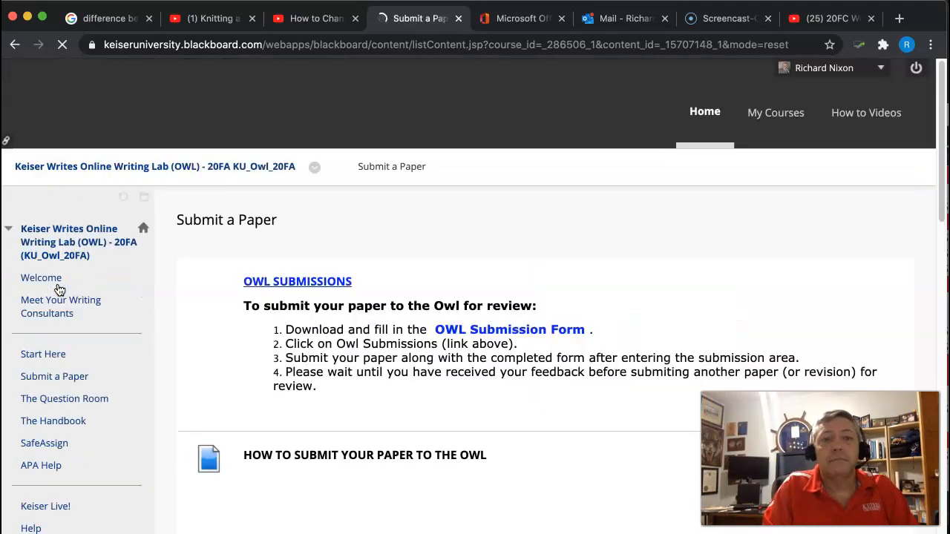
pyautogui.click(256, 307)
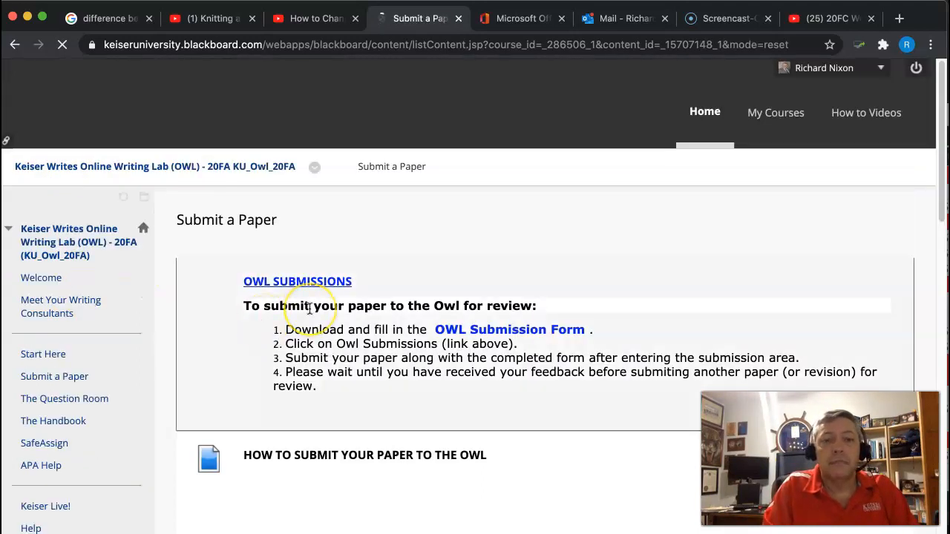
# Step: Download the OWL Submission Form linked in the instructions for submitting a paper
pyautogui.scroll(-1, 305, 312)
pyautogui.scroll(-3, 309, 309)
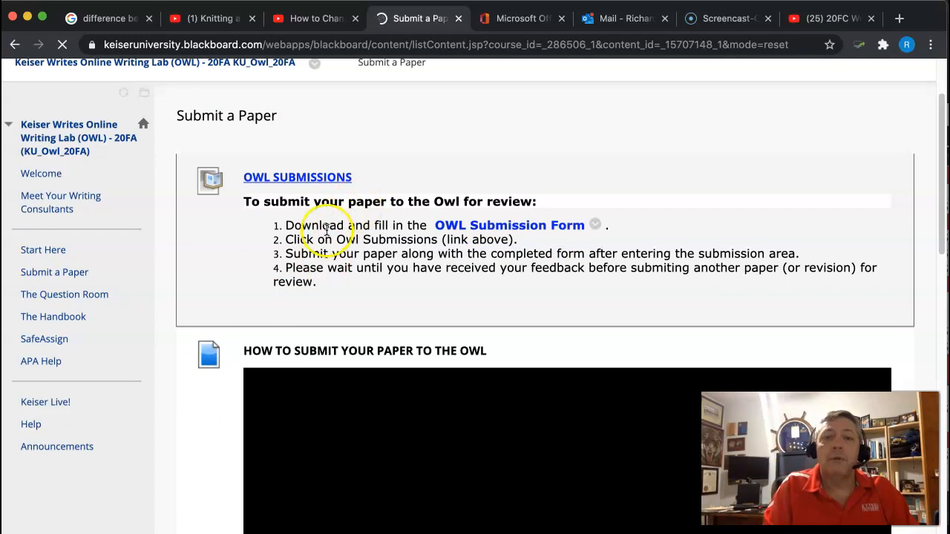
pyautogui.click(493, 231)
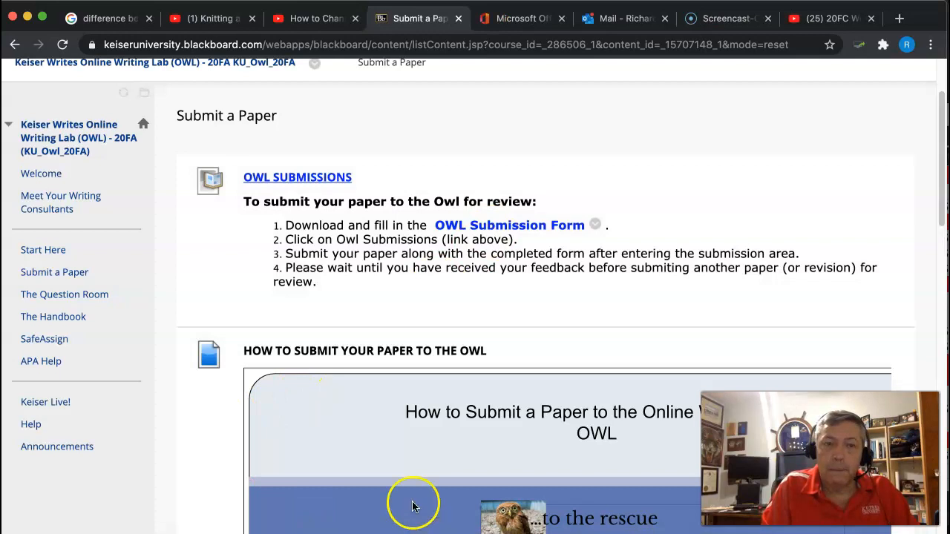
pyautogui.scroll(-1, 413, 469)
pyautogui.scroll(-1, 412, 470)
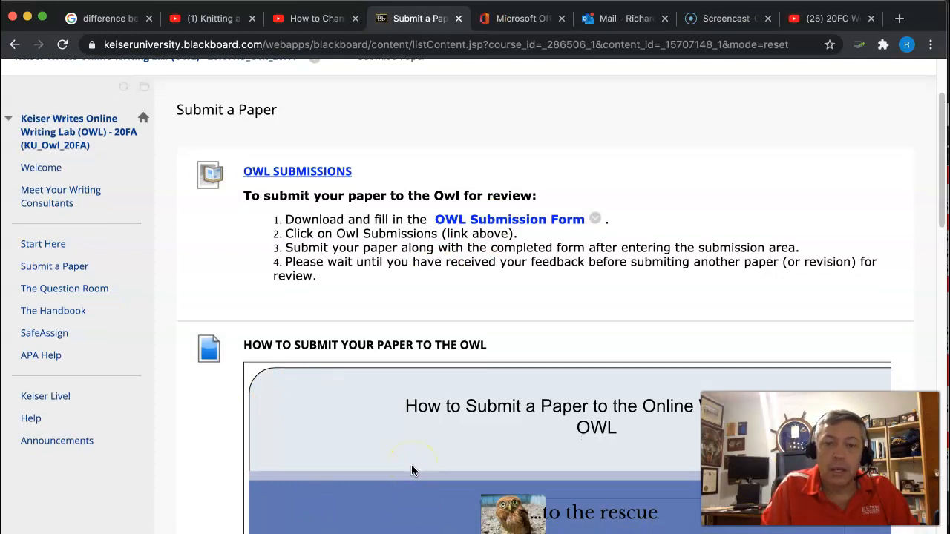
pyautogui.scroll(2, 411, 465)
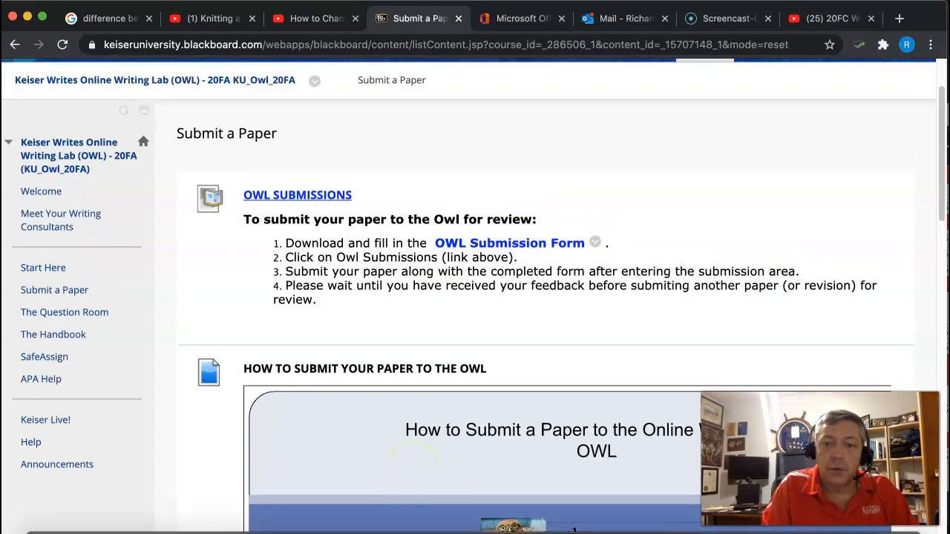
# Step: Switch to Word and close the open Term Research Project and attendance certificate documents
pyautogui.click(475, 528)
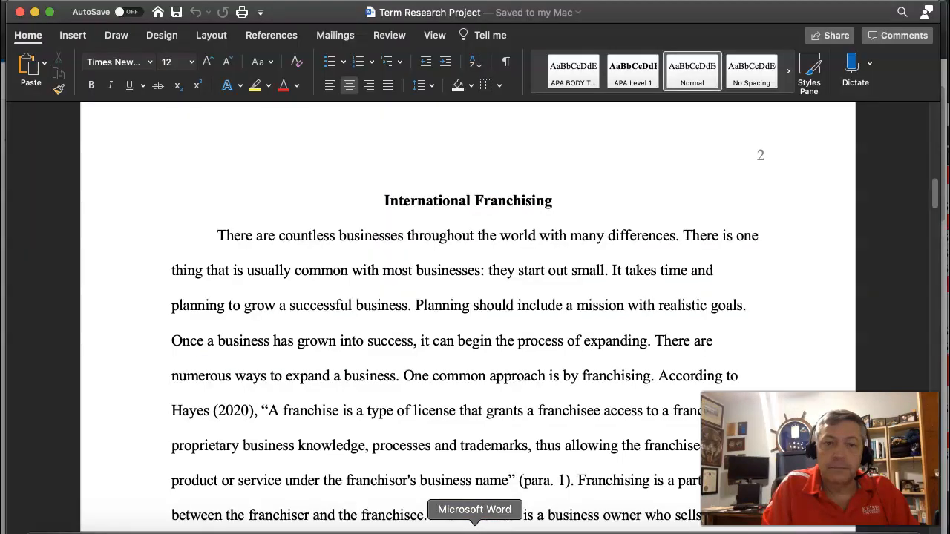
pyautogui.click(19, 12)
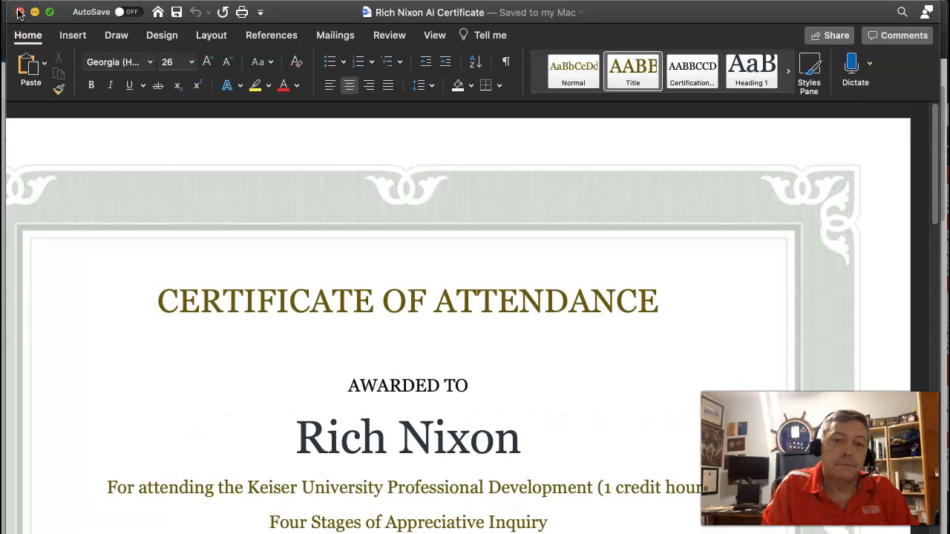
pyautogui.click(19, 13)
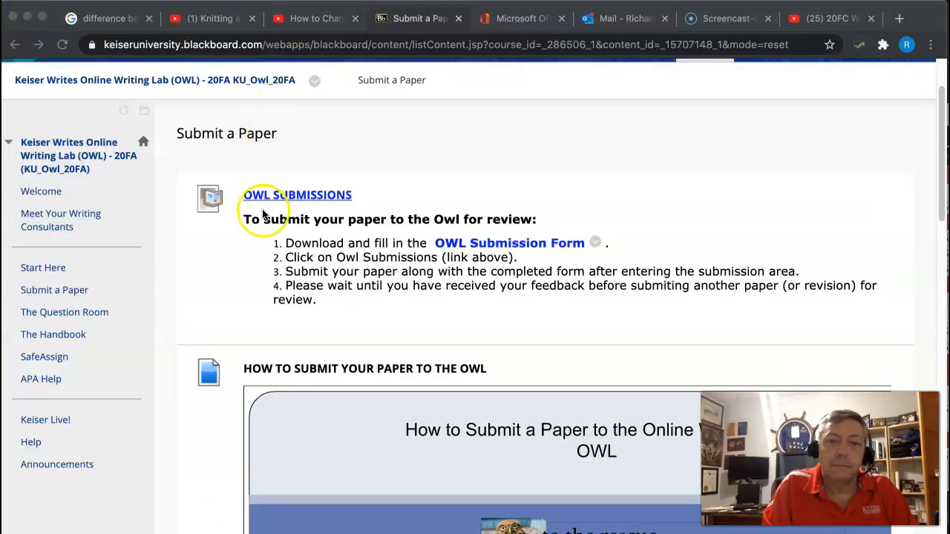
# Step: Open the OWL Submission Form from the Submit a Paper instructions as a Word document
pyautogui.scroll(-5, 423, 414)
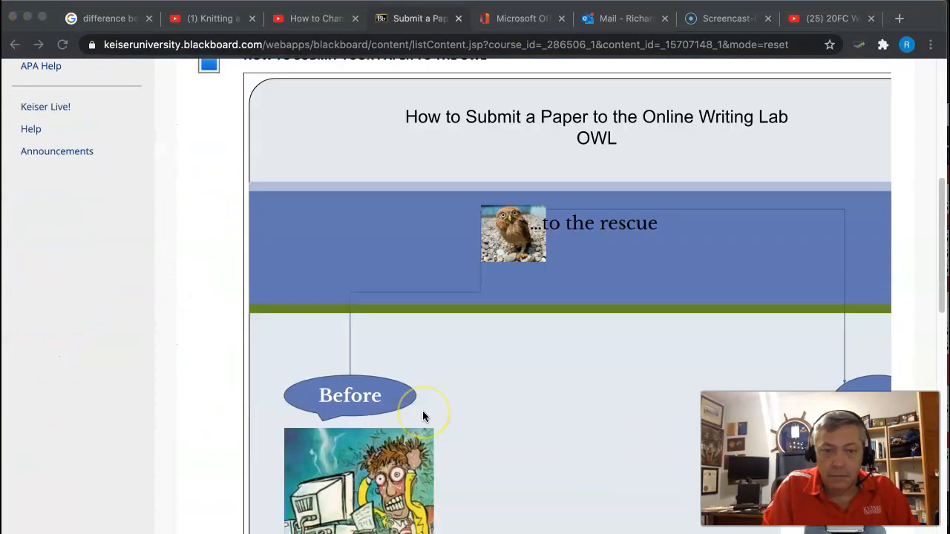
pyautogui.scroll(6, 423, 417)
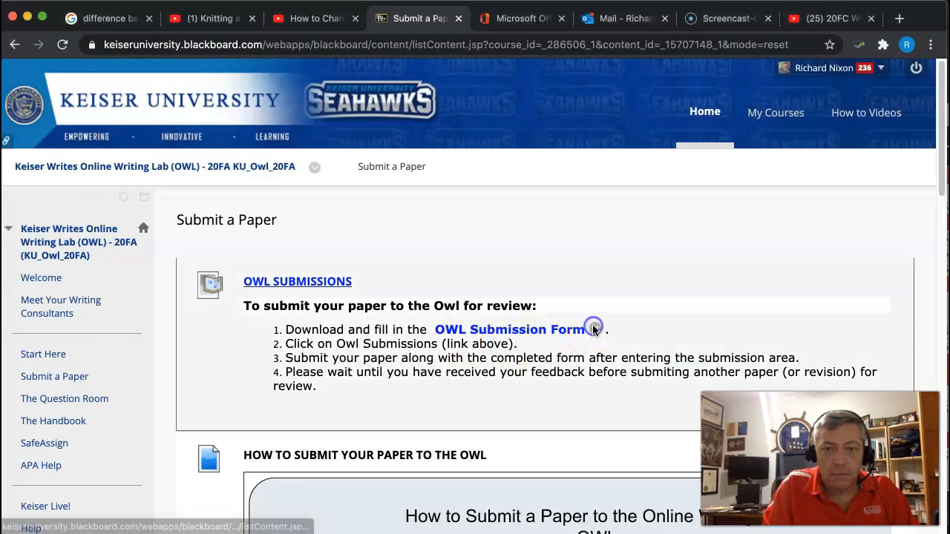
pyautogui.click(523, 333)
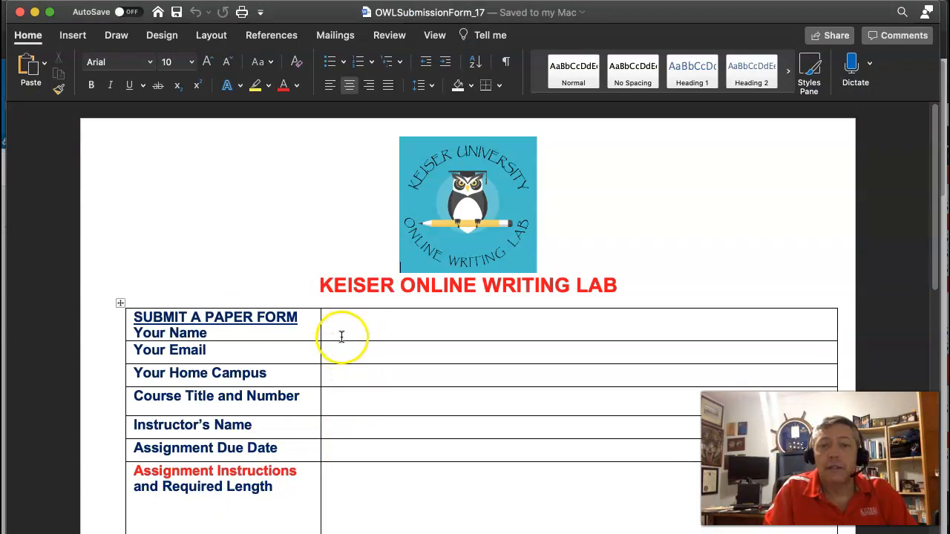
# Step: Enter the submitter's full name in the Your Name row of the submission form
pyautogui.click(343, 335)
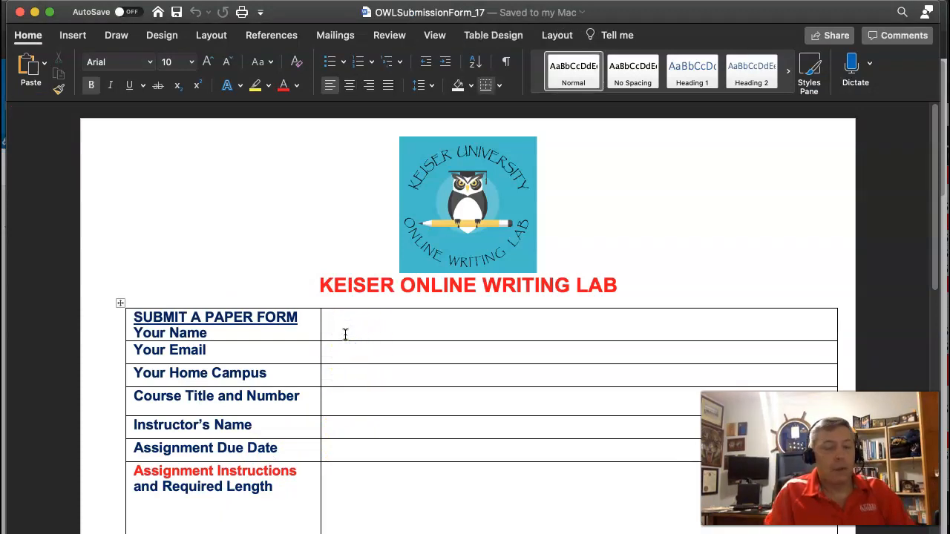
pyautogui.write('Richard ')
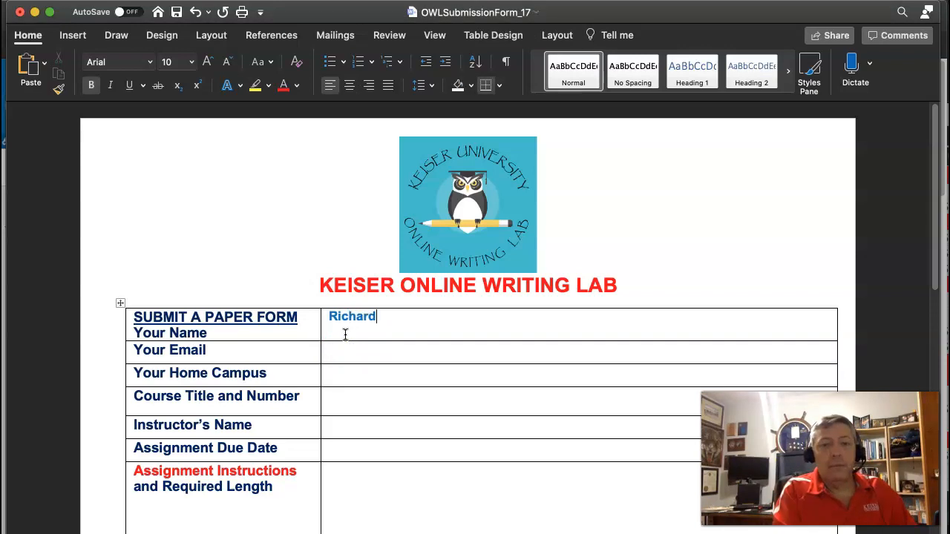
pyautogui.write('Nixon')
# Step: Fill in the submitter's university email address and set Your Home Campus to eCampus in the form
pyautogui.click(354, 353)
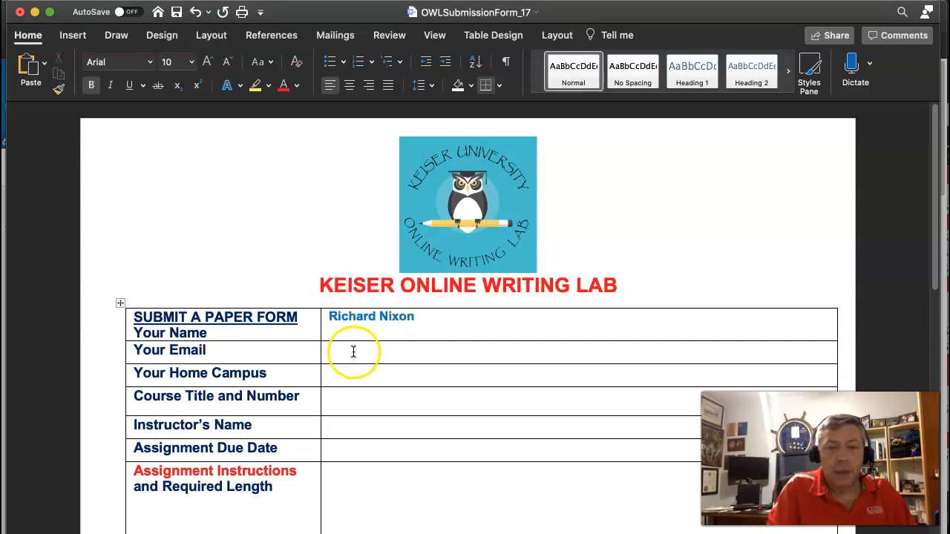
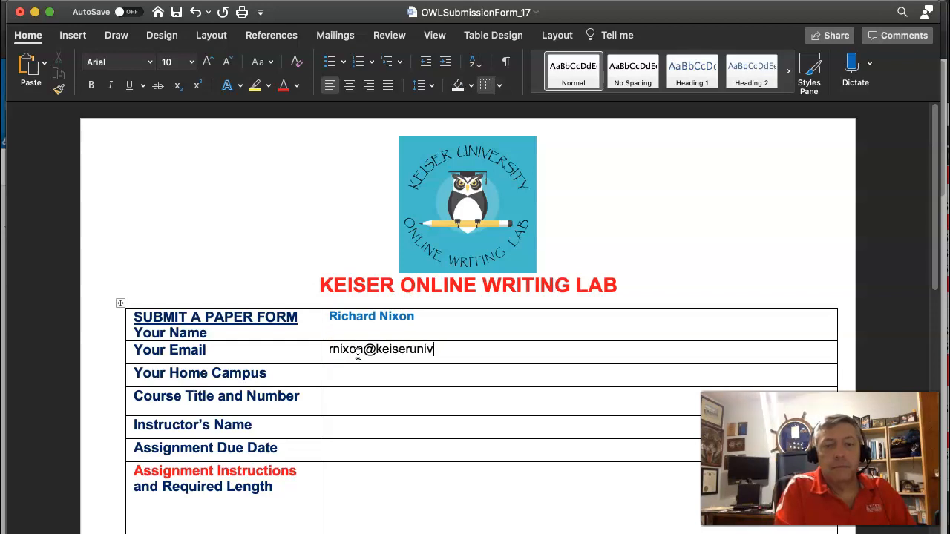
pyautogui.click(359, 373)
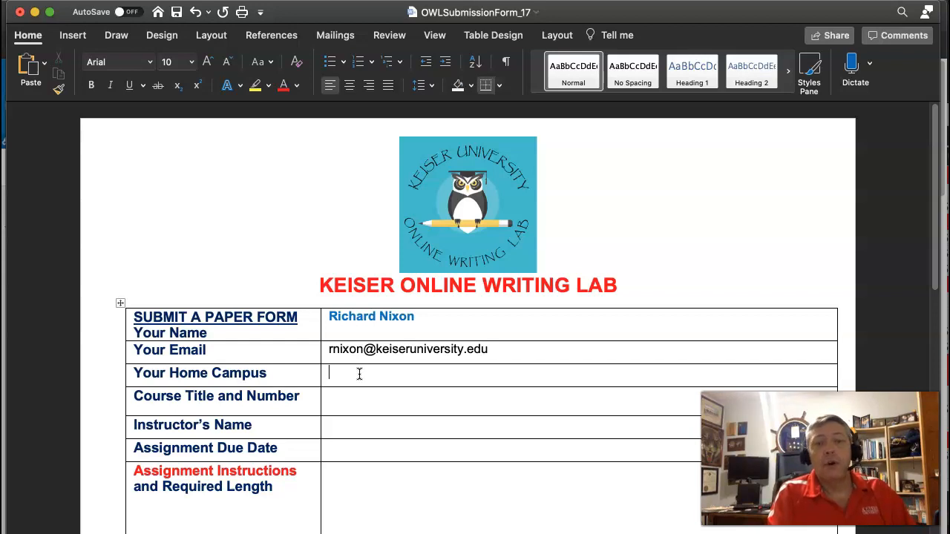
pyautogui.write('e')
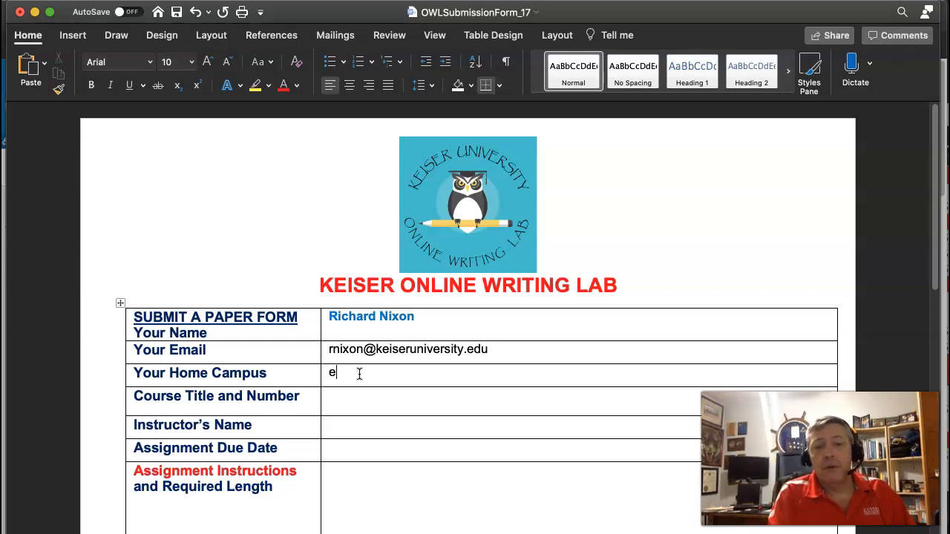
pyautogui.write('Campus, ')
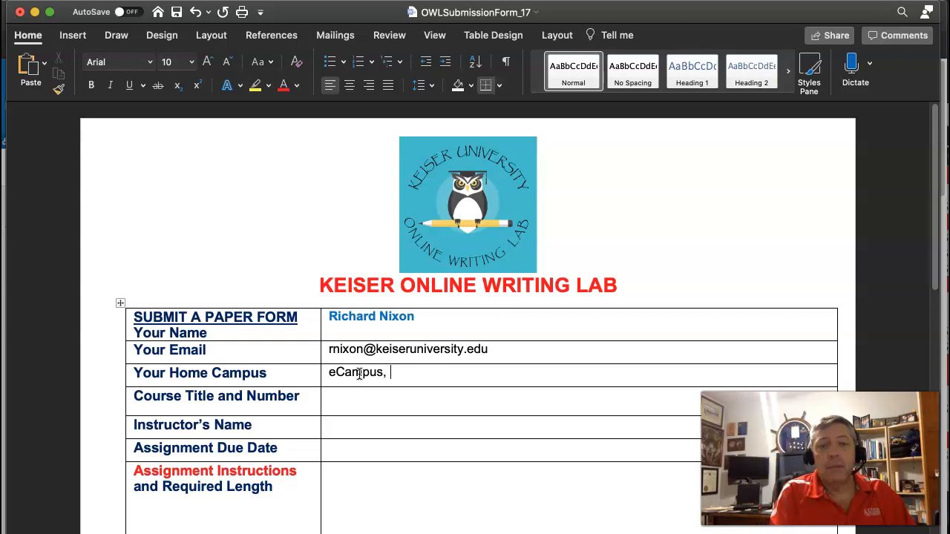
pyautogui.write('Ft Lauderdale')
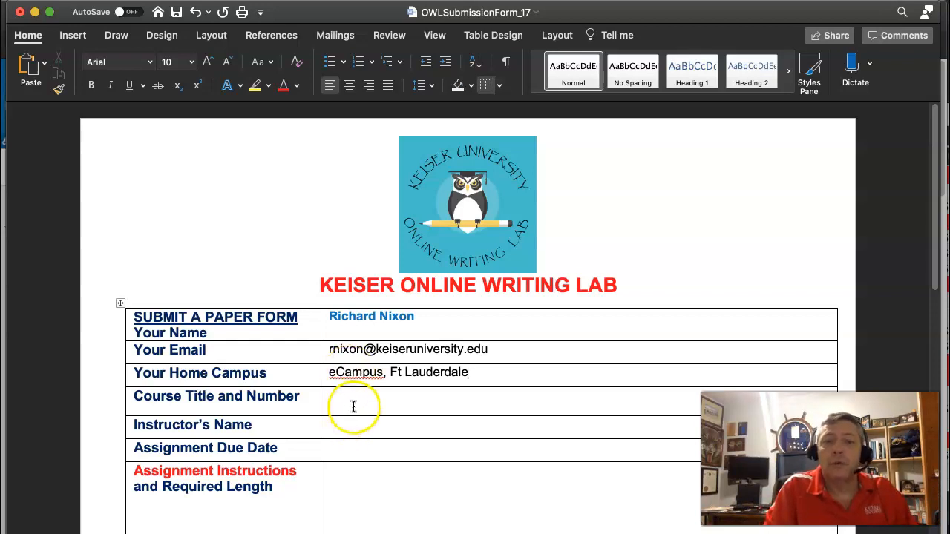
# Step: Fill in the Course Title and Number row with "Into to Health Care HSA 1102"
pyautogui.click(350, 404)
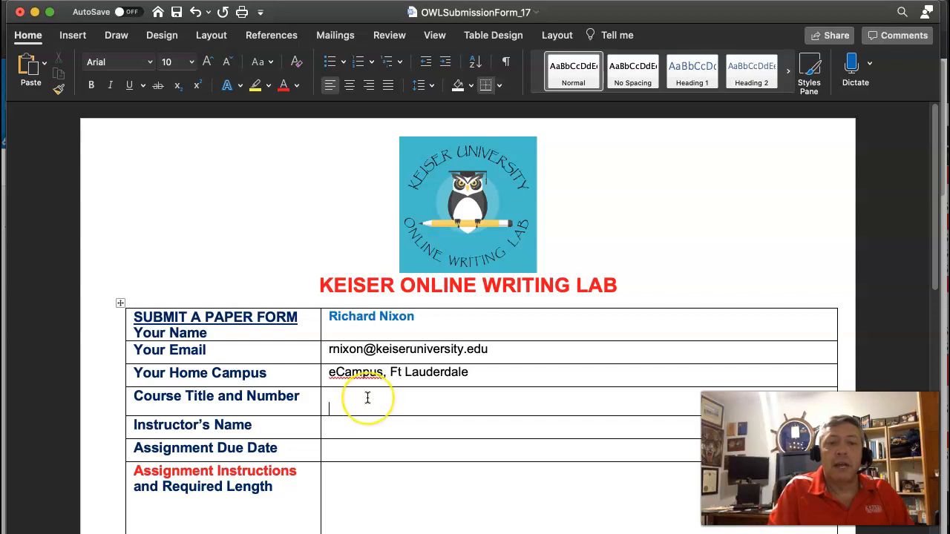
pyautogui.write('Into to Health Care ')
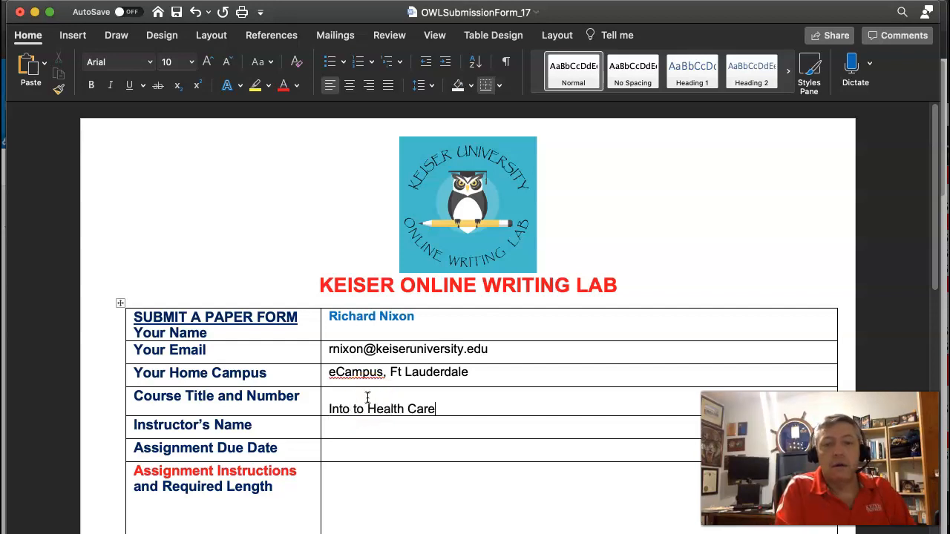
pyautogui.write('HSA')
pyautogui.press('BackSpace')
pyautogui.press('BackSpace')
pyautogui.write('AS 1')
pyautogui.press('BackSpace')
pyautogui.press('BackSpace')
pyautogui.press('BackSpace')
pyautogui.press('BackSpace')
pyautogui.write('SA')
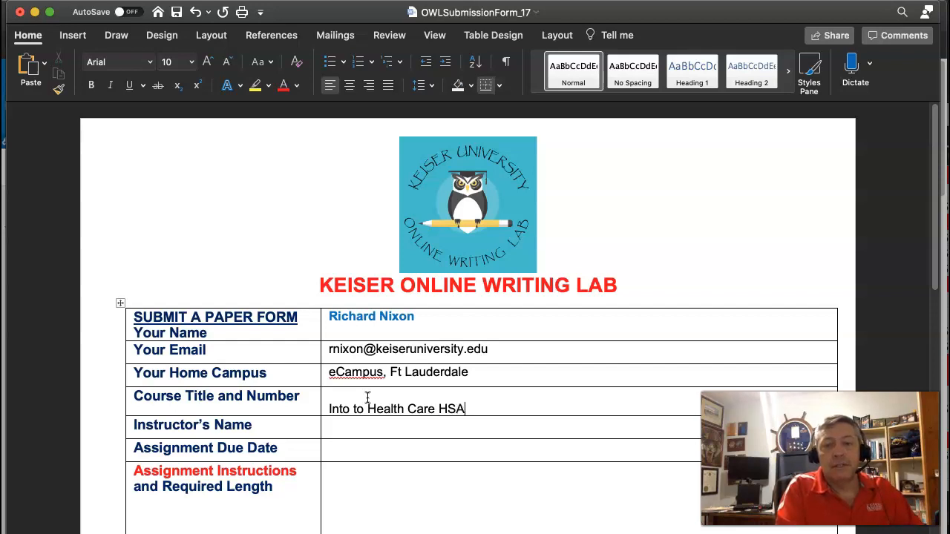
pyautogui.write(' 102')
pyautogui.press('BackSpace')
pyautogui.press('BackSpace')
pyautogui.write('102')
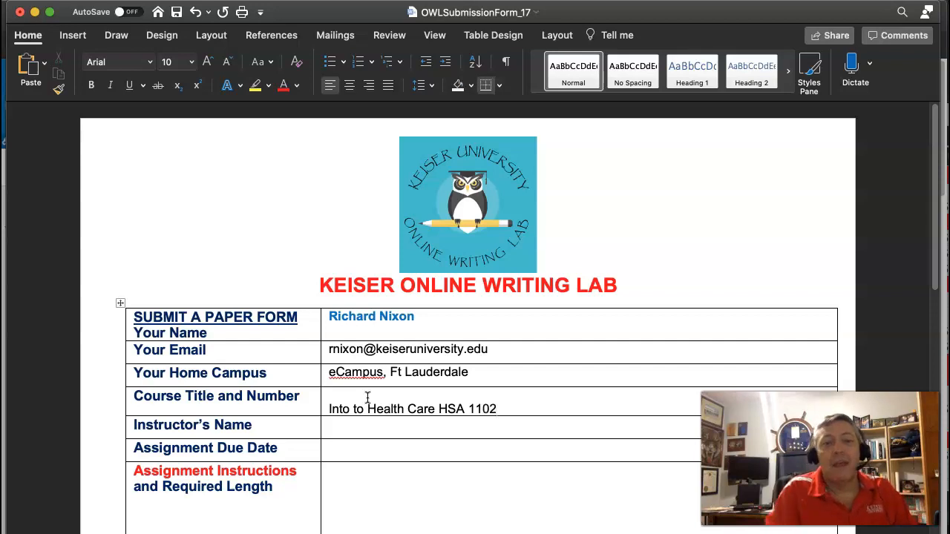
# Step: Enter the instructor's full name and set the Assignment Due Date to 11/15/20
pyautogui.click(369, 431)
pyautogui.write('Richard Nixon')
pyautogui.click(382, 453)
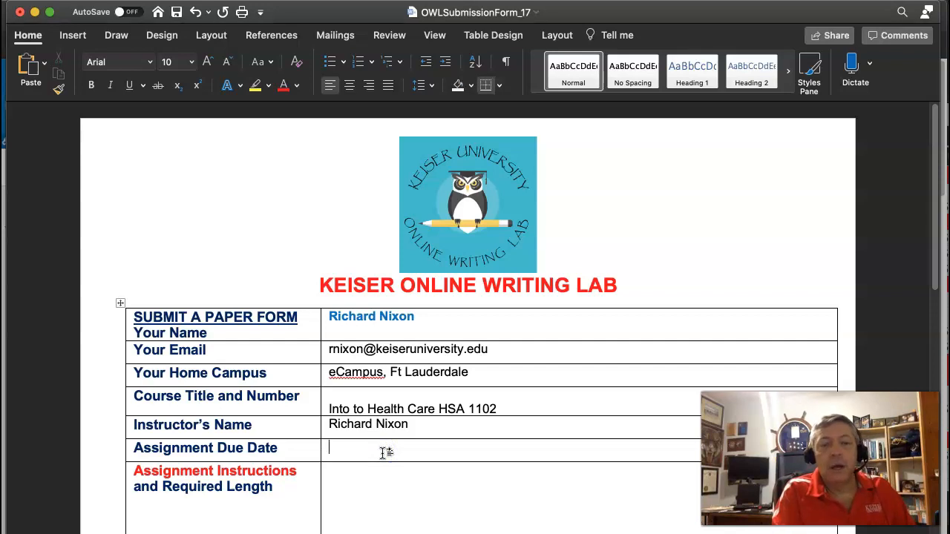
pyautogui.write('11/15')
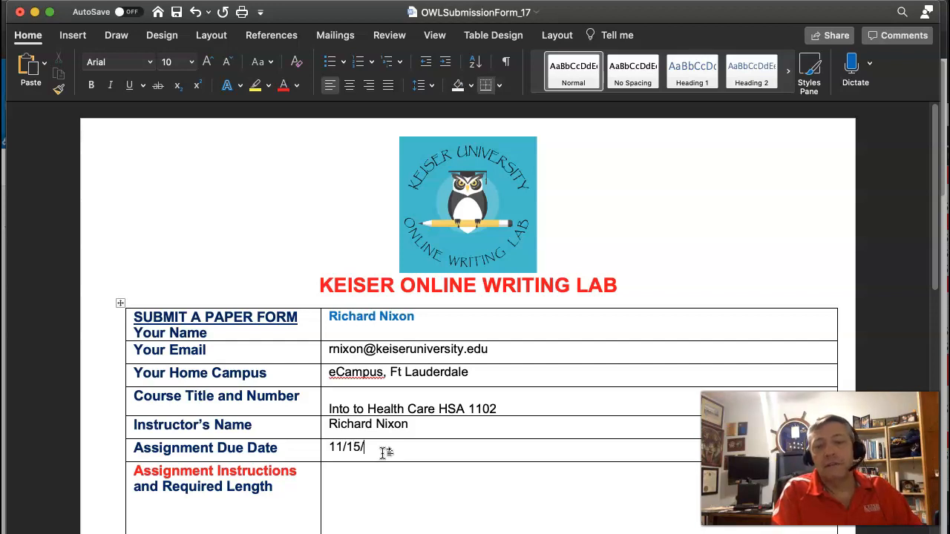
pyautogui.write('/20')
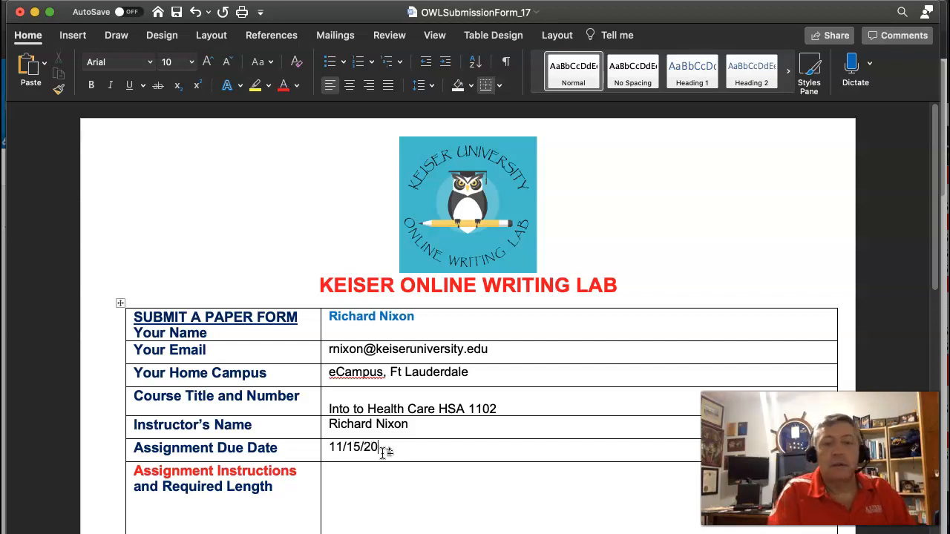
# Step: Begin the Assignment Instructions and Required Length entry with "Write a 250 word essay about the five problem solving process, using a"
pyautogui.click(365, 493)
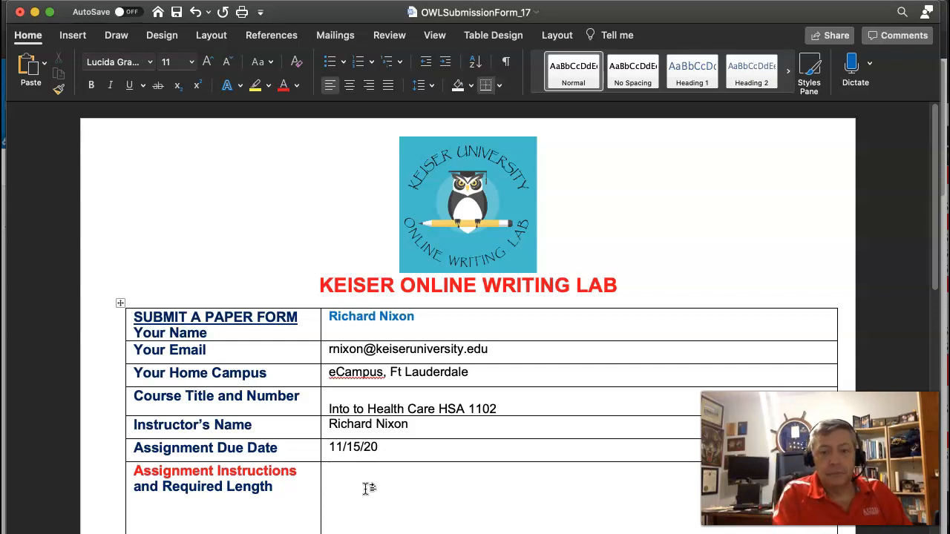
pyautogui.write('Write a 25 p')
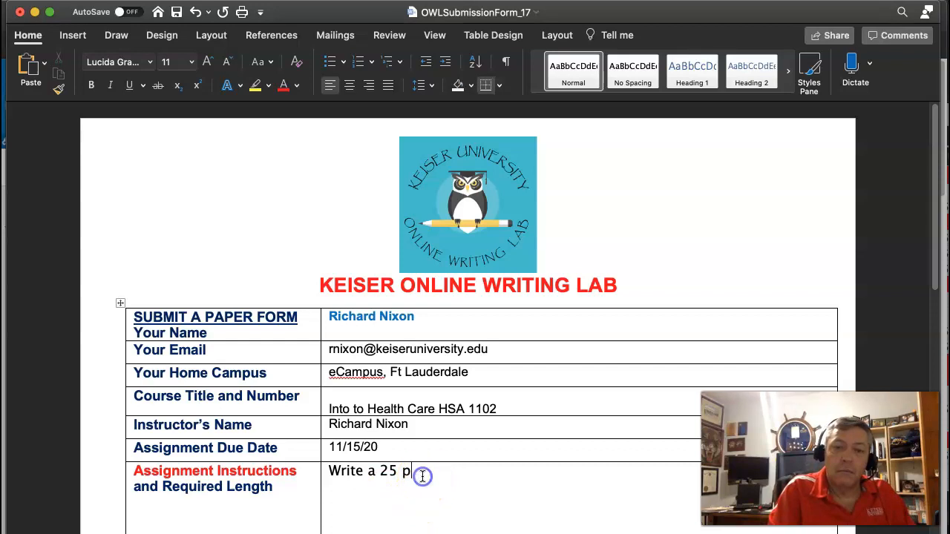
pyautogui.press('BackSpace')
pyautogui.press('BackSpace')
pyautogui.press('BackSpace')
pyautogui.write('5')
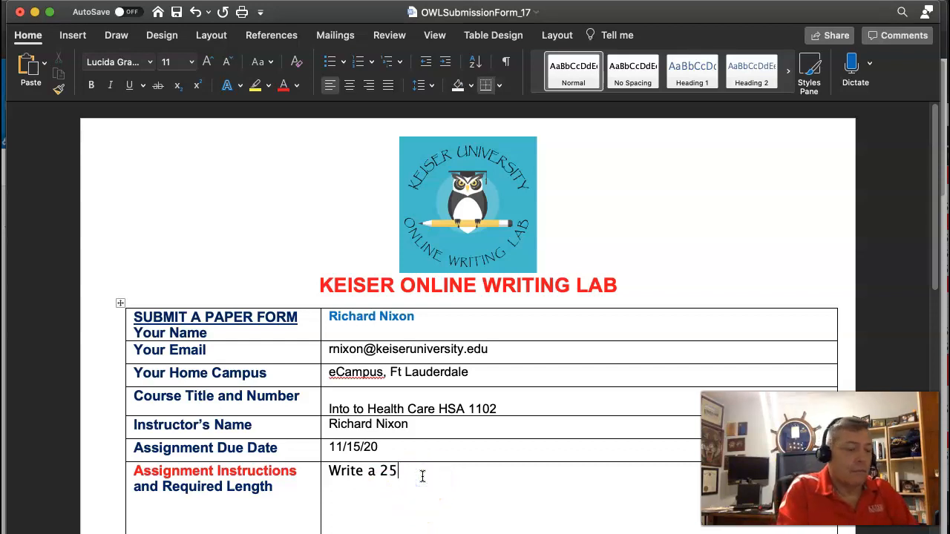
pyautogui.write('0 word essay about the ')
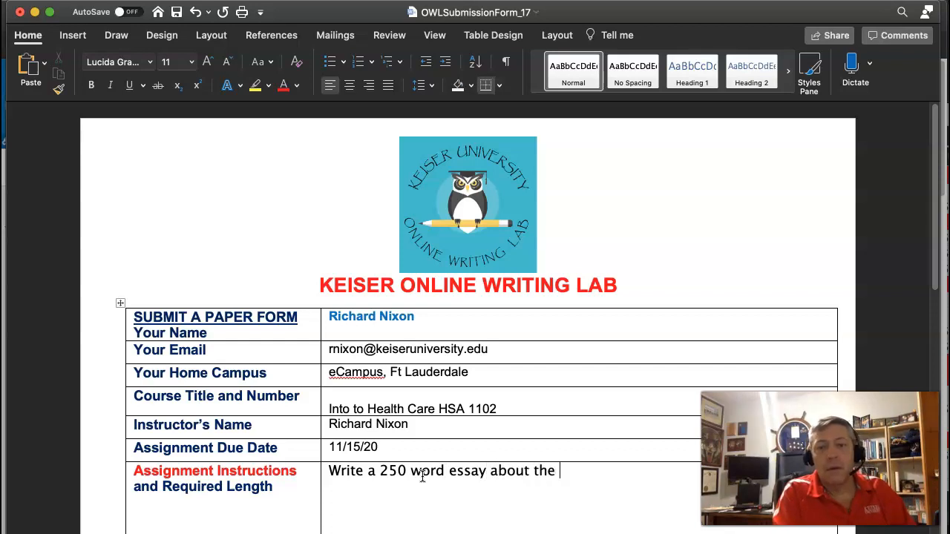
pyautogui.write('five probl')
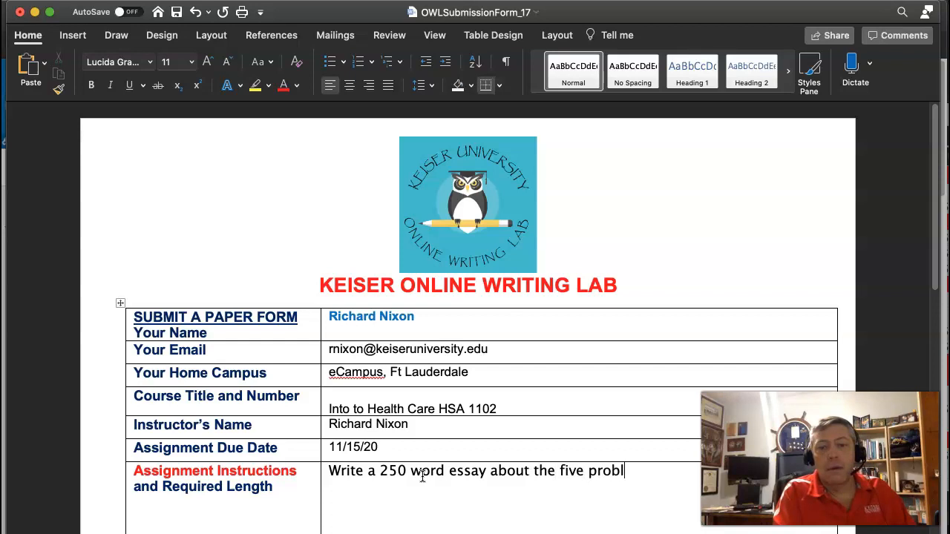
pyautogui.write('em solving')
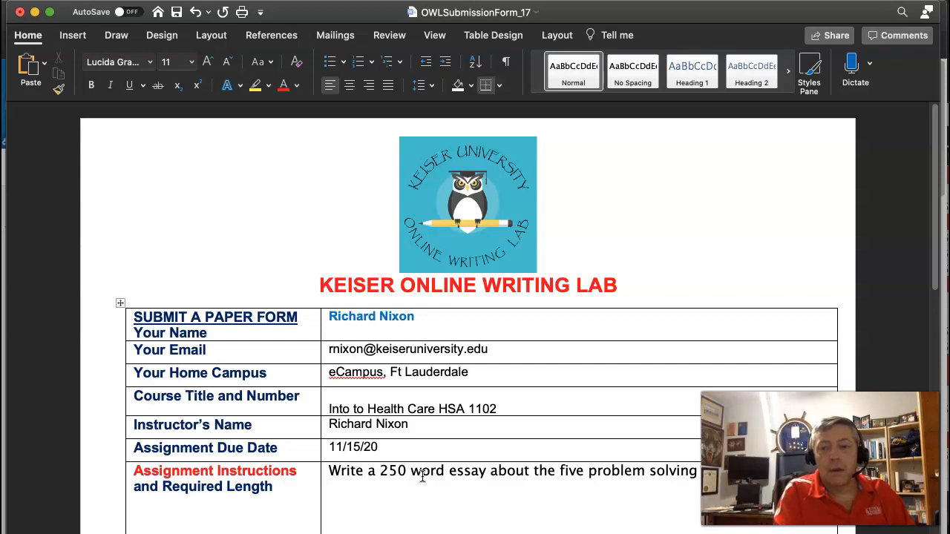
# Step: Complete the assignment instructions with "personal problem that I would like to work on. APA guidelines must be used."
pyautogui.write('probl')
pyautogui.press('BackSpace')
pyautogui.press('BackSpace')
pyautogui.press('BackSpace')
pyautogui.press('BackSpace')
pyautogui.press('BackSpace')
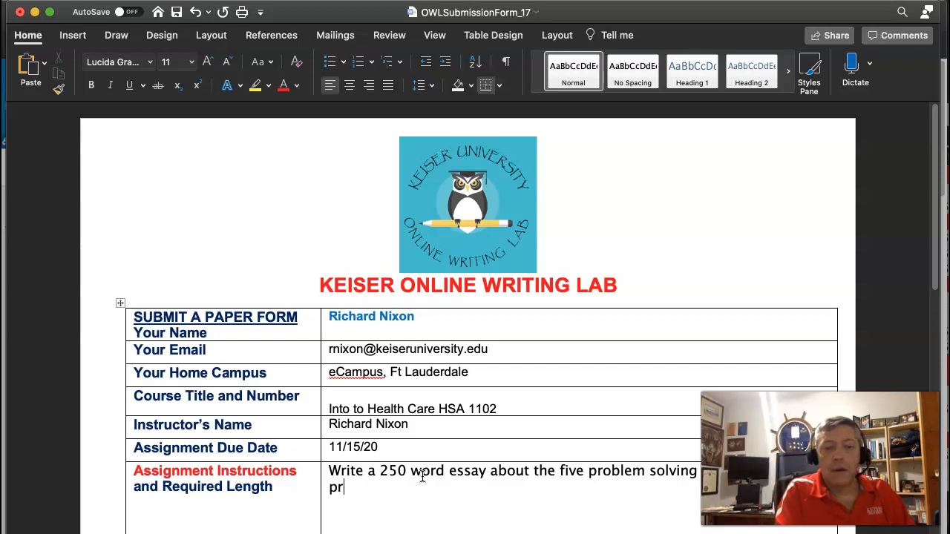
pyautogui.write('personal ')
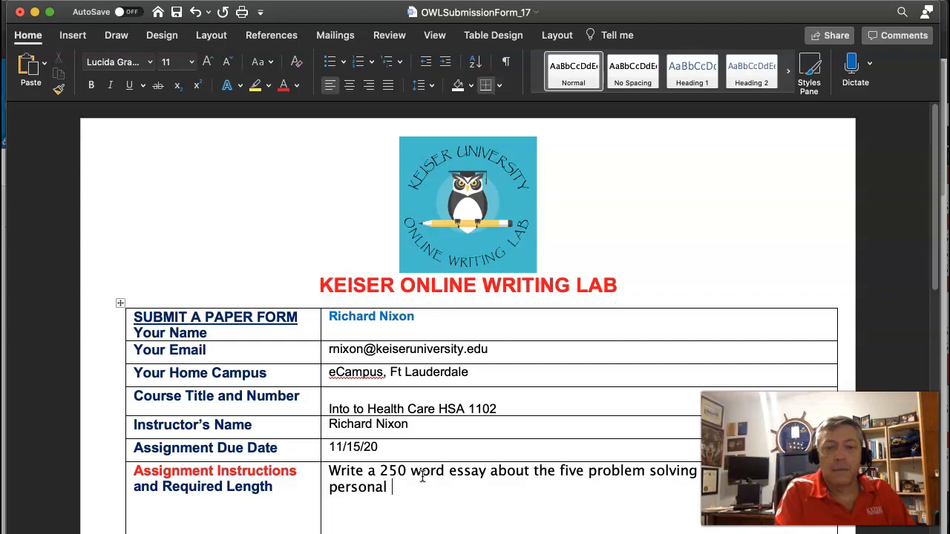
pyautogui.write('problem that I would like to work on.')
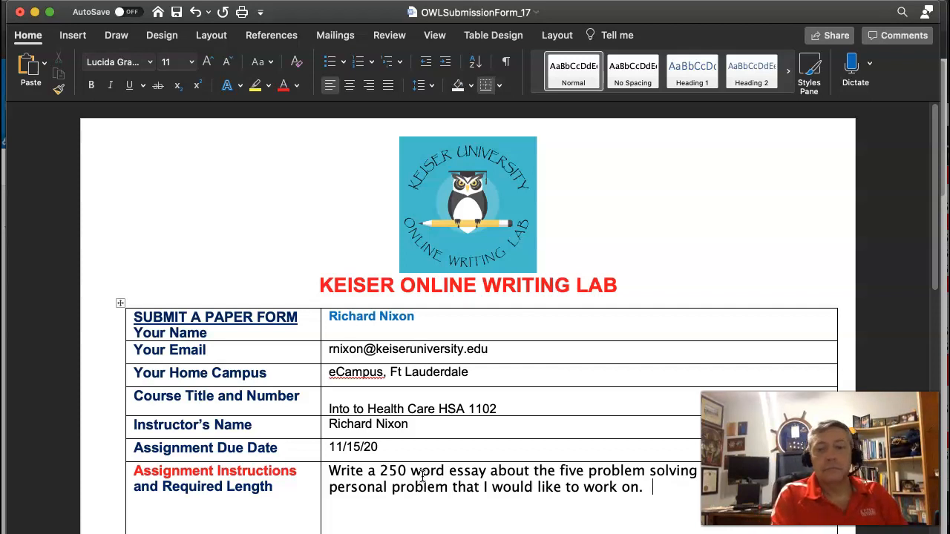
pyautogui.write('APA gu ')
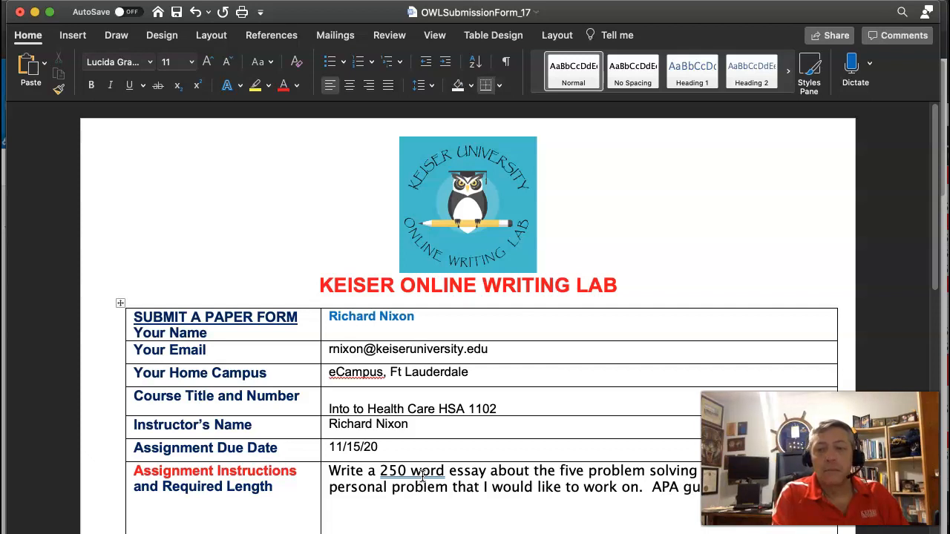
pyautogui.write('used.')
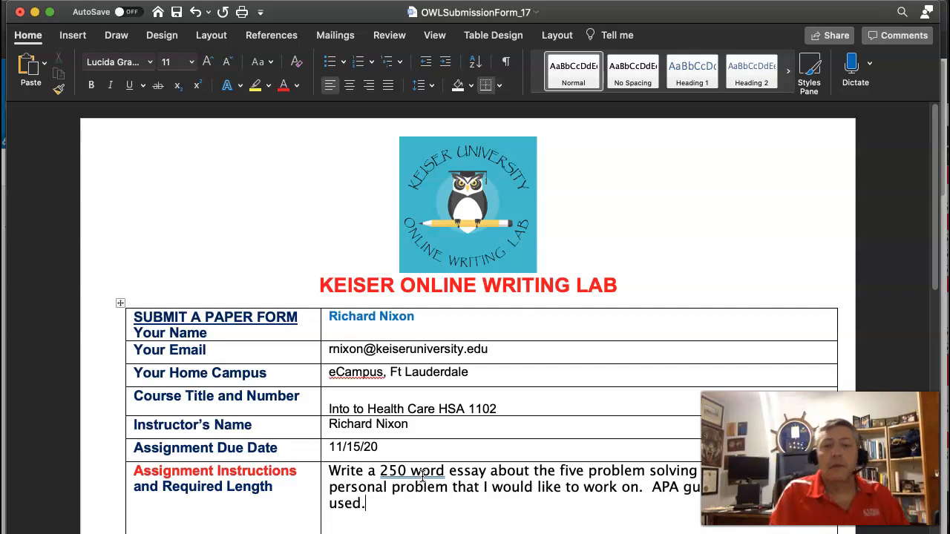
# Step: Answer the question about English being the first language with "Yes"
pyautogui.scroll(-5, 422, 476)
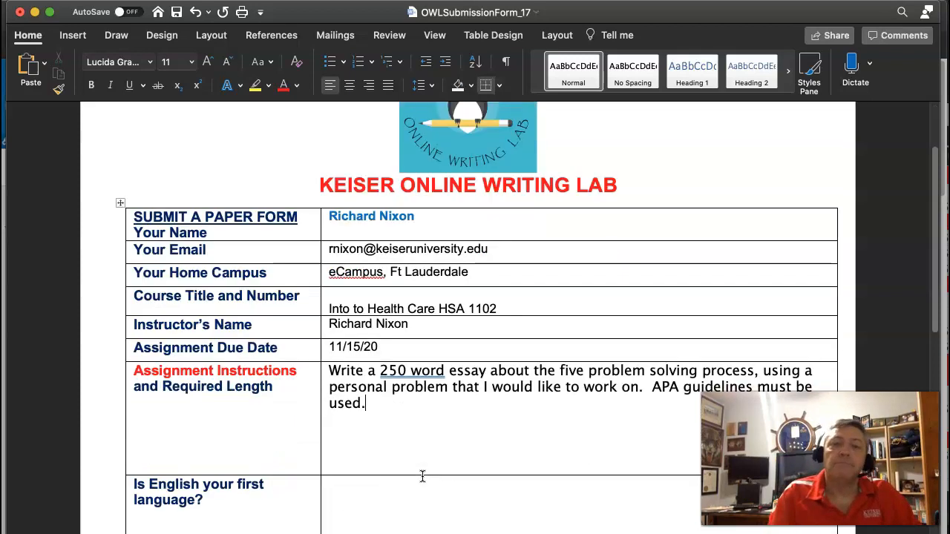
pyautogui.click(405, 456)
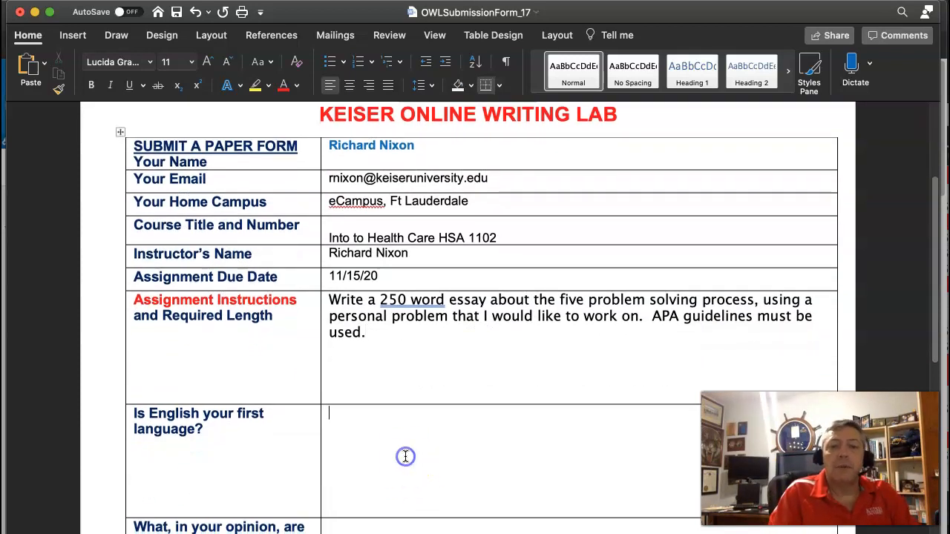
pyautogui.write('Yes')
# Step: Describe the writing strengths in the form as "I am concise and to the point."
pyautogui.scroll(-2, 405, 456)
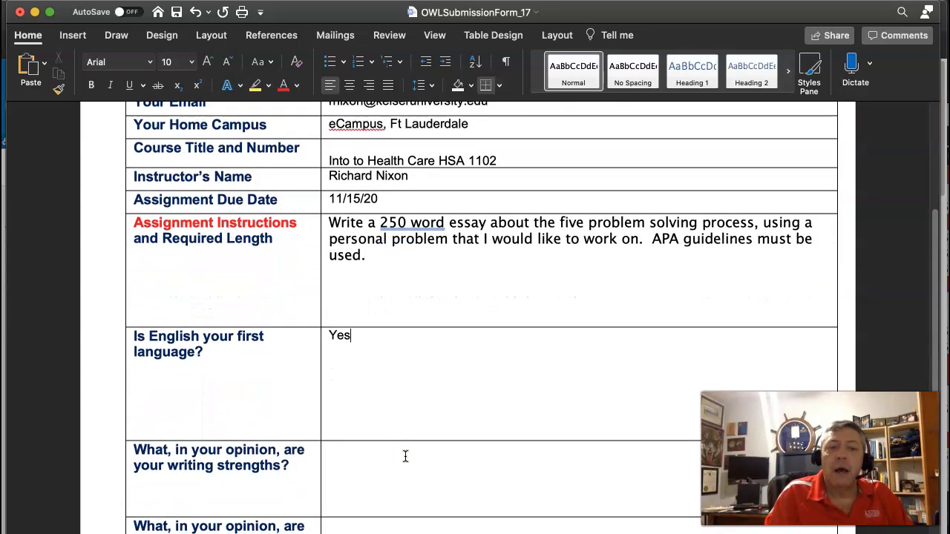
pyautogui.scroll(-1, 405, 456)
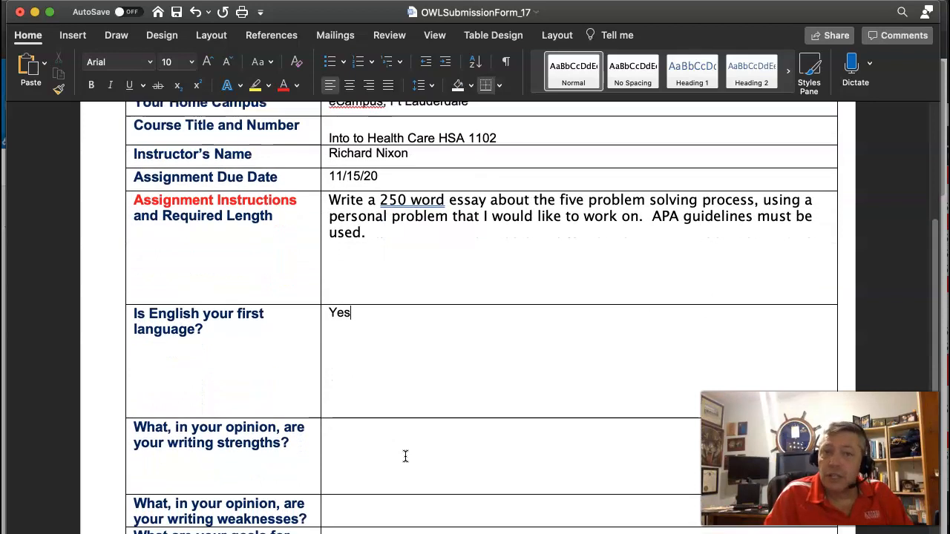
pyautogui.scroll(-1, 406, 456)
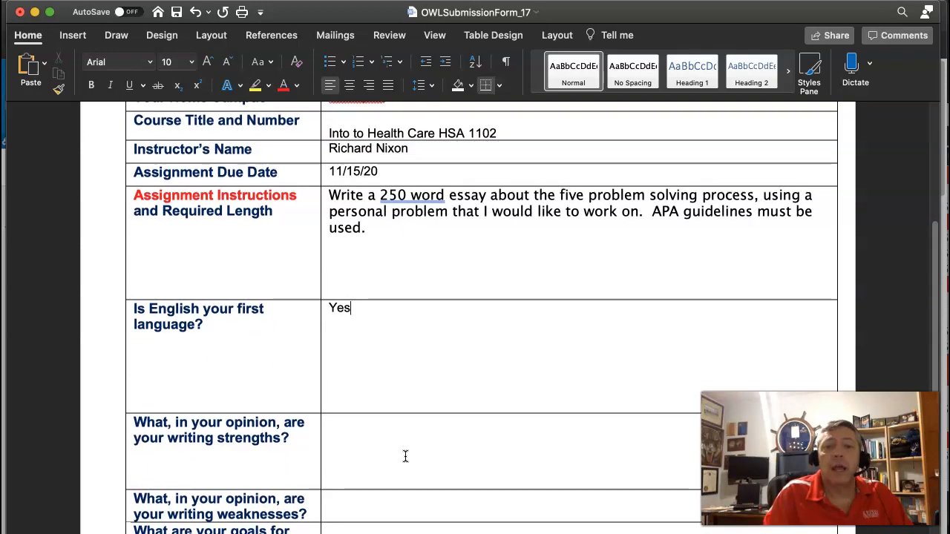
pyautogui.click(364, 422)
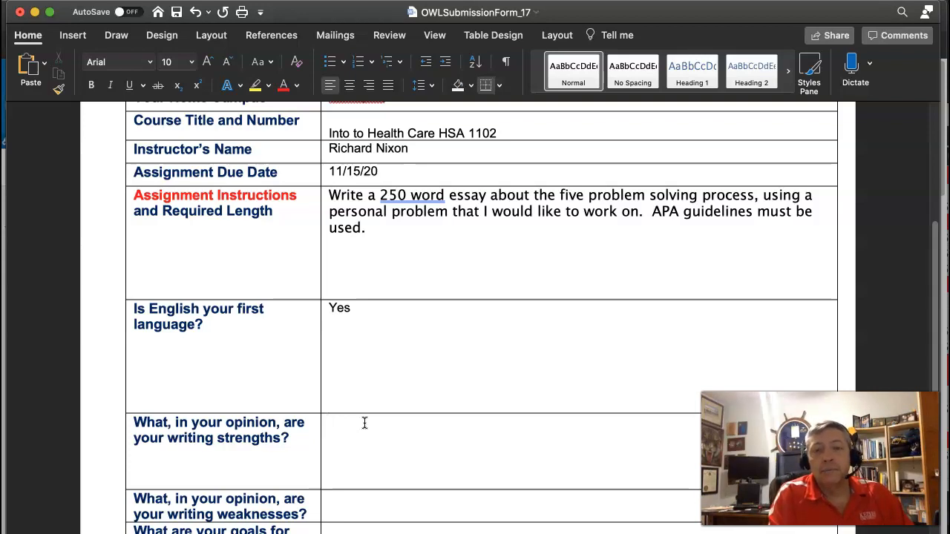
pyautogui.write('am consices')
pyautogui.press('BackSpace')
pyautogui.press('BackSpace')
pyautogui.write('se')
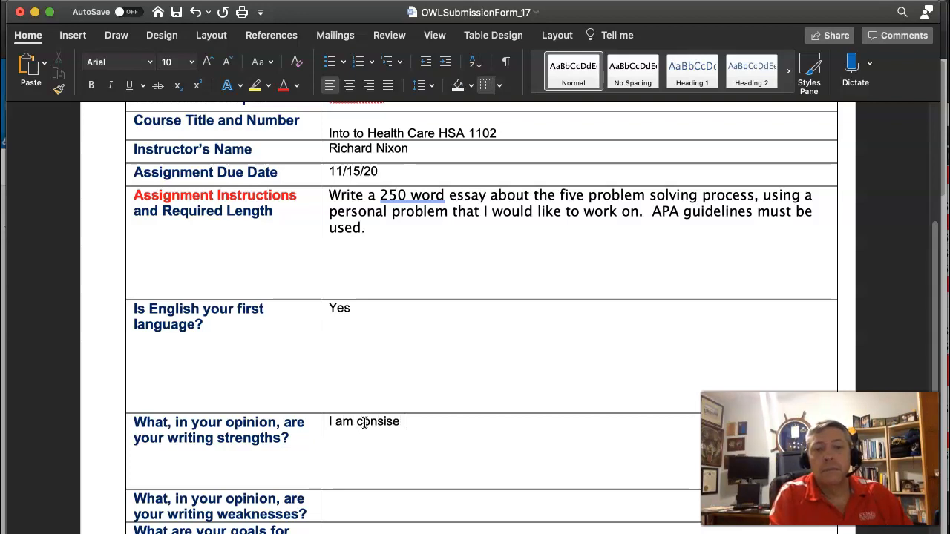
pyautogui.press('BackSpace')
pyautogui.press('BackSpace')
pyautogui.press('BackSpace')
pyautogui.write('cise')
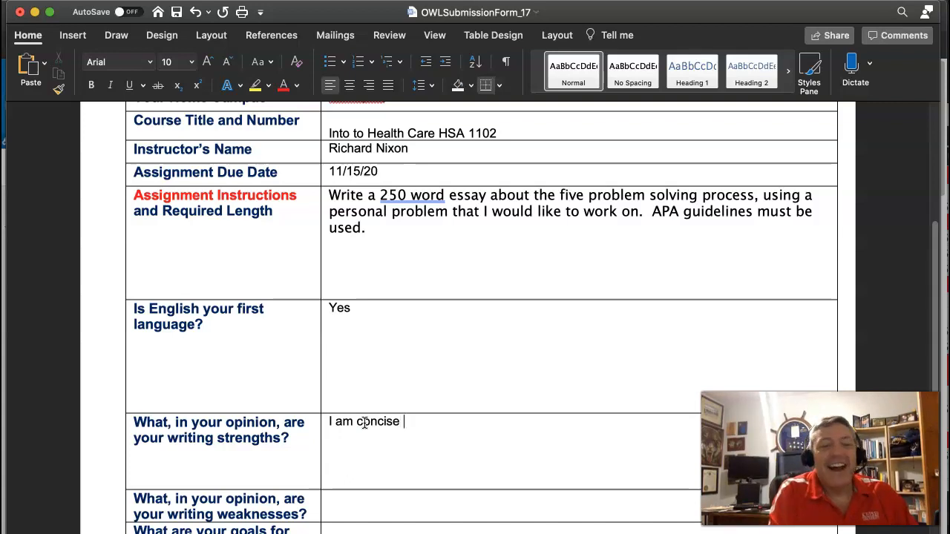
pyautogui.write(' and ')
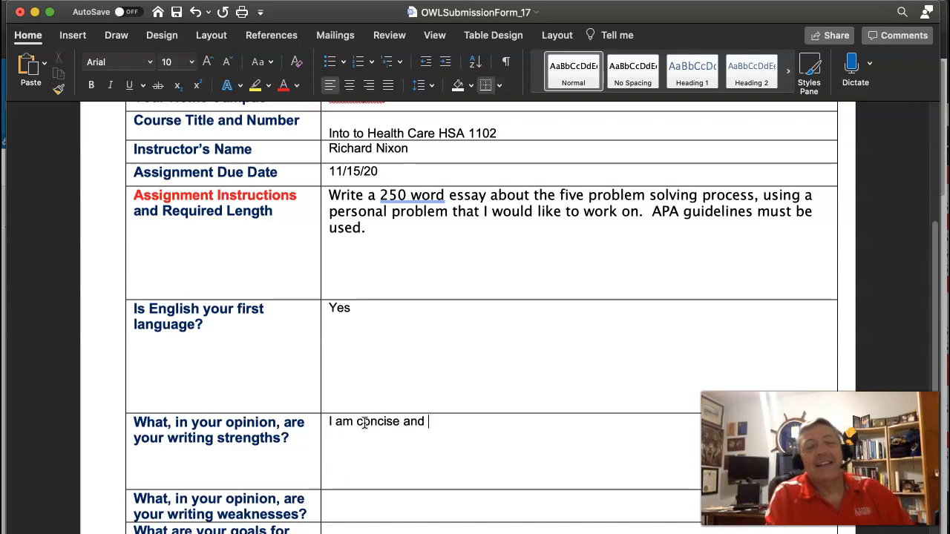
pyautogui.write('to the point.')
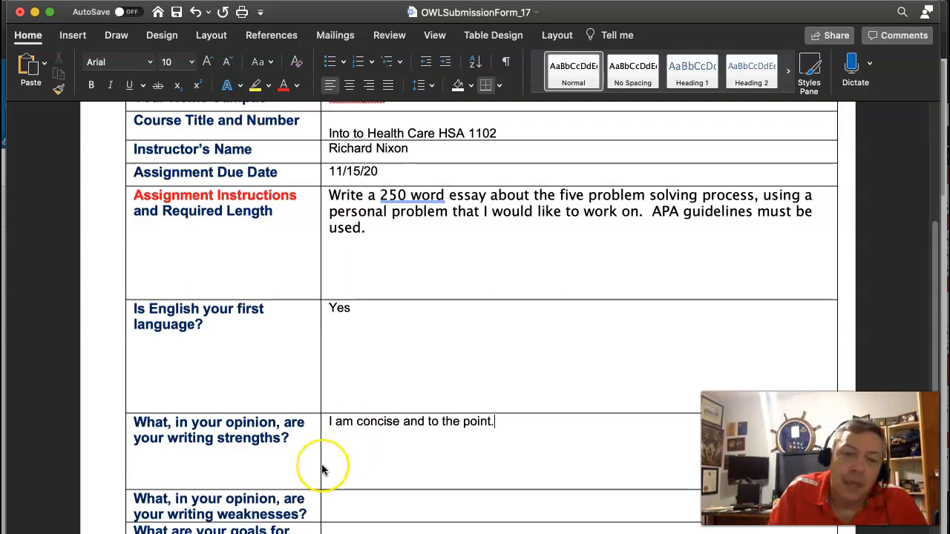
# Step: Describe the writing weaknesses in the form as "I do not know APA, spelling and grammar"
pyautogui.scroll(-1, 326, 470)
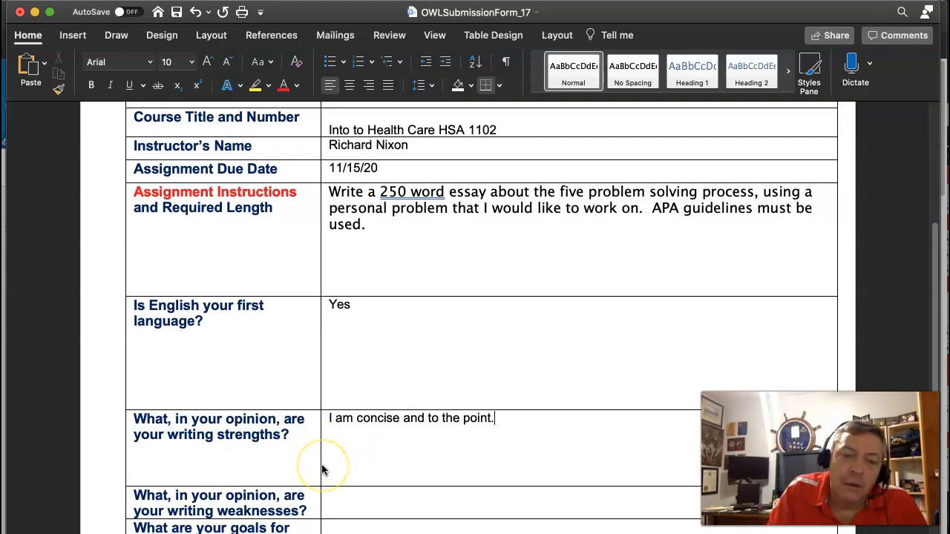
pyautogui.scroll(-3, 323, 460)
pyautogui.click(357, 476)
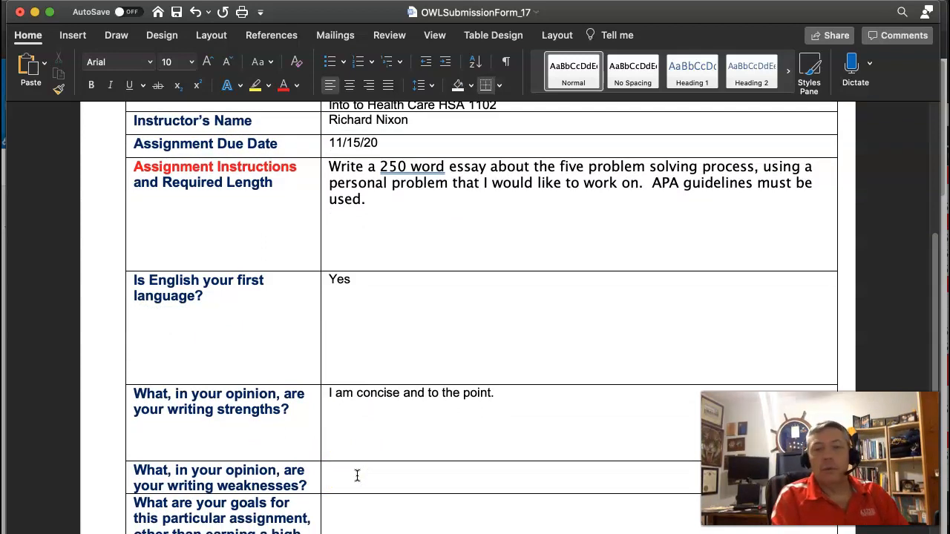
pyautogui.write('I do not know')
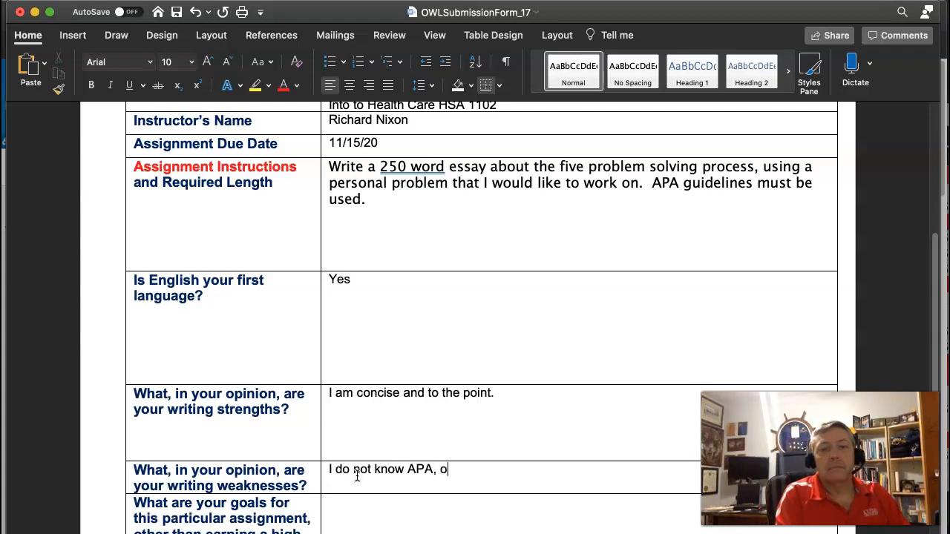
pyautogui.write(' APA, spe')
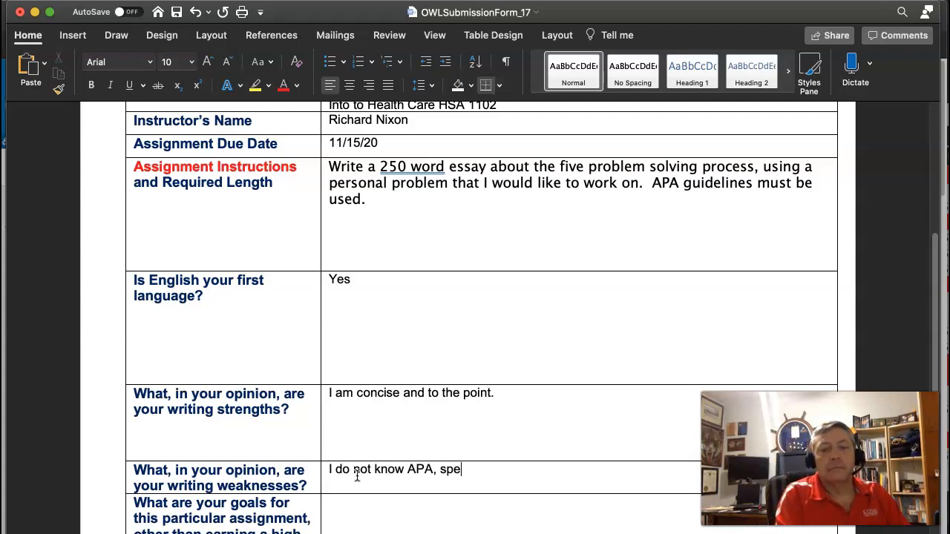
pyautogui.write('lling and grammar')
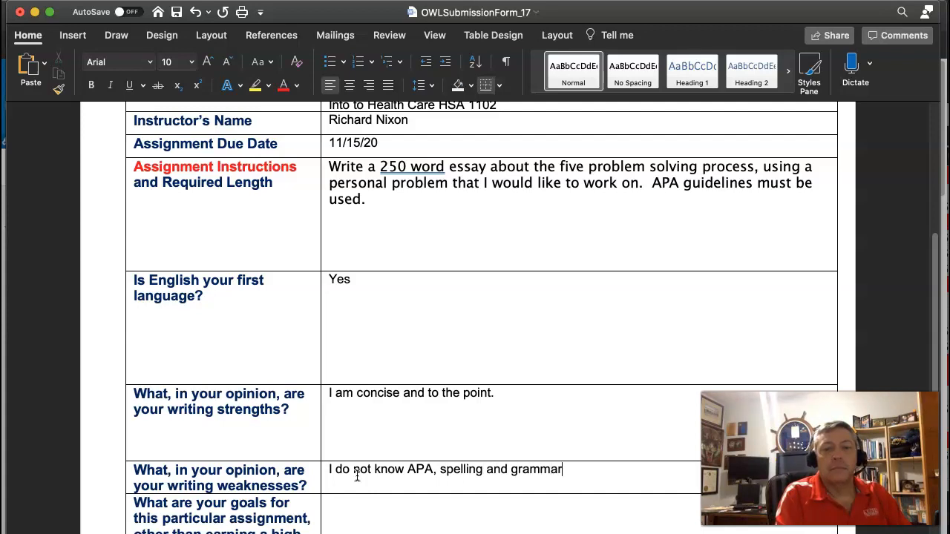
pyautogui.write('.   Sentence structure.')
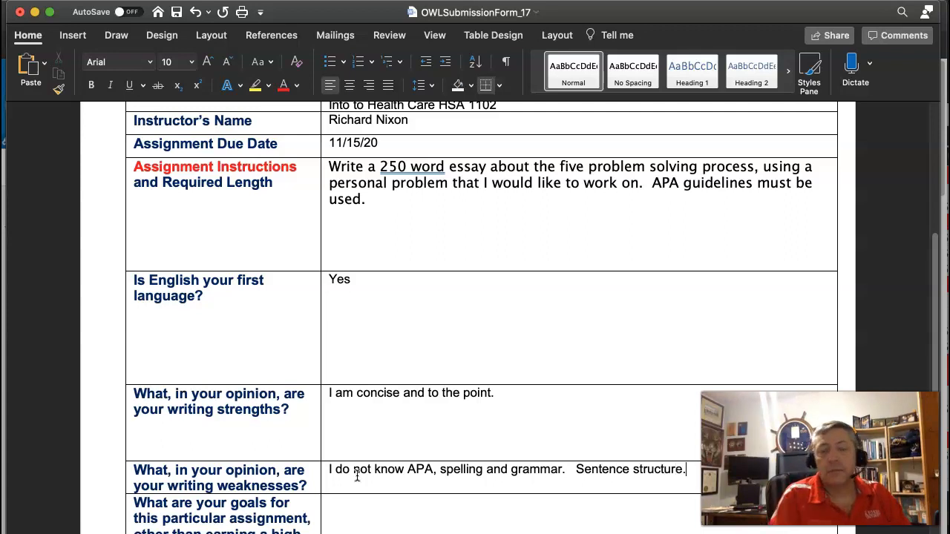
# Step: Enter the assignment goals as "Hopefully to address a problem that I need to solve, by utilizing the problem solving process"
pyautogui.scroll(-5, 357, 475)
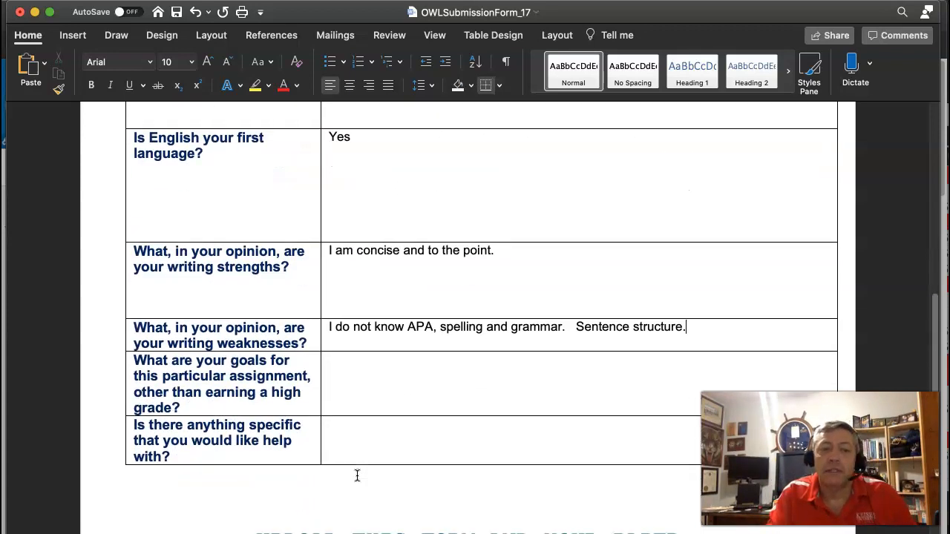
pyautogui.click(383, 386)
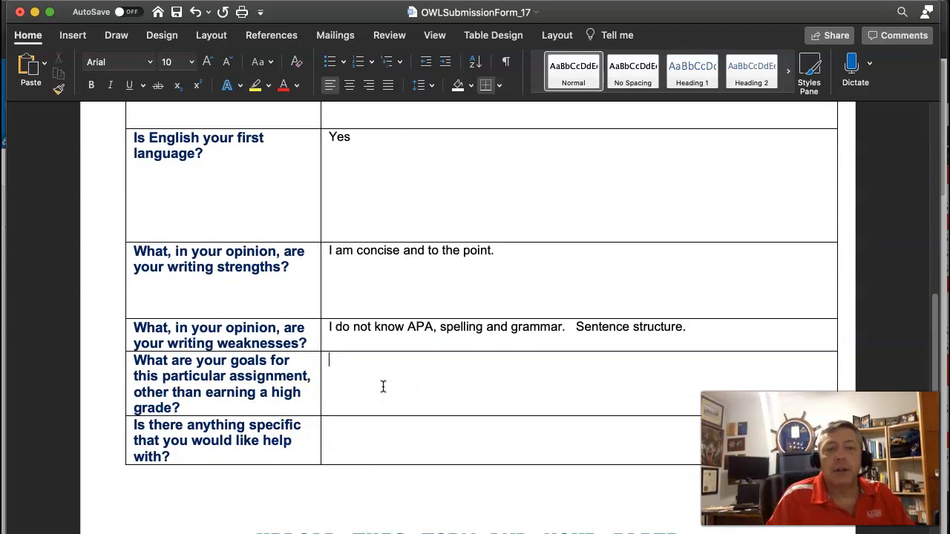
pyautogui.write('Hopefully to address a problem that I ne')
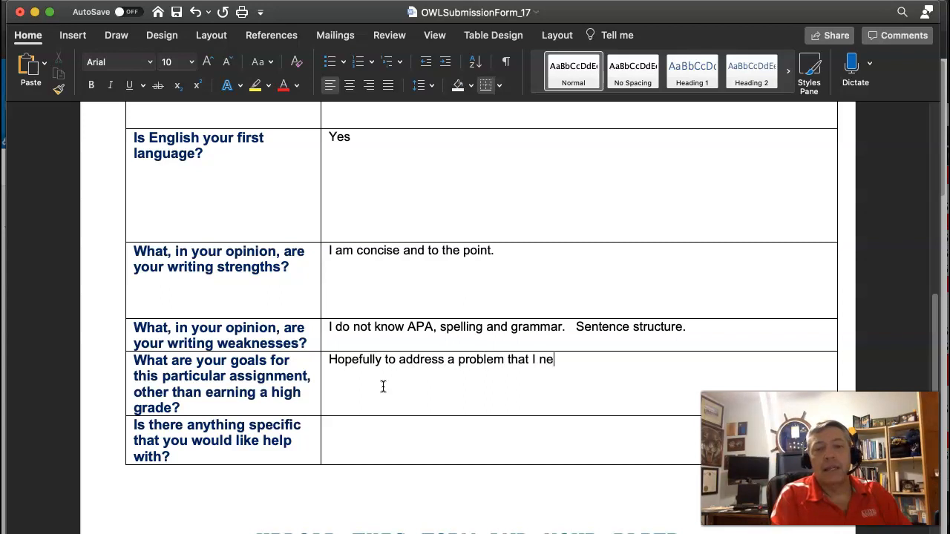
pyautogui.write('ed to have')
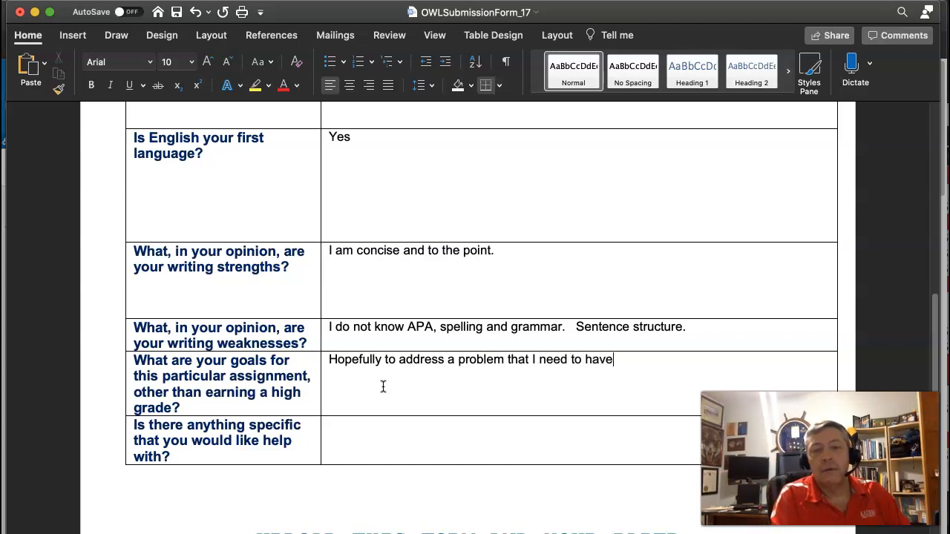
pyautogui.press('BackSpace')
pyautogui.press('BackSpace')
pyautogui.press('BackSpace')
pyautogui.press('BackSpace')
pyautogui.write('solve, b')
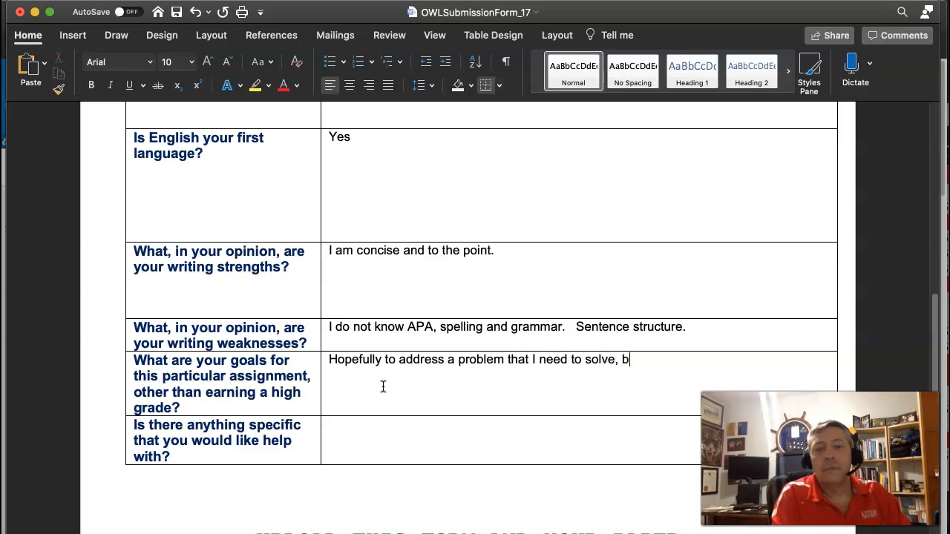
pyautogui.write('y utilizing the problem solving')
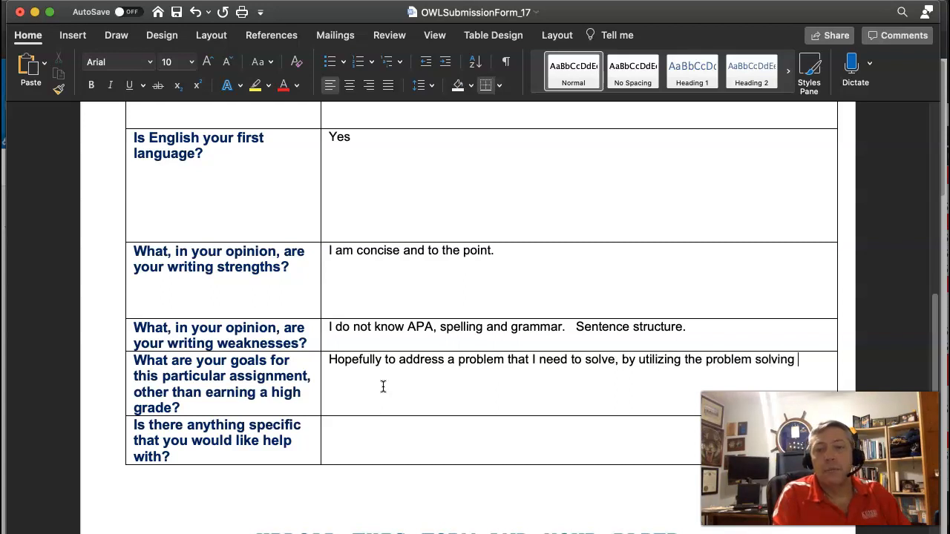
pyautogui.write(' process')
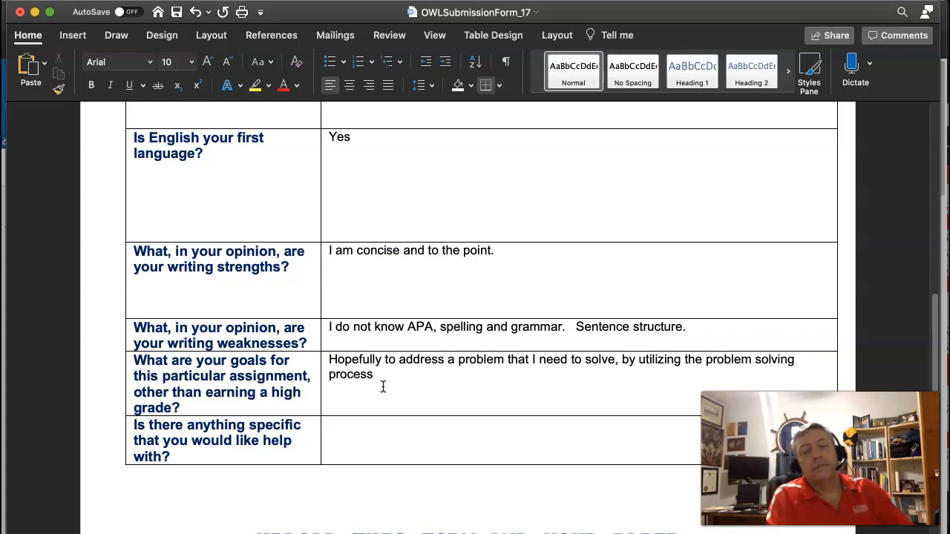
pyautogui.write('.  This will also help me')
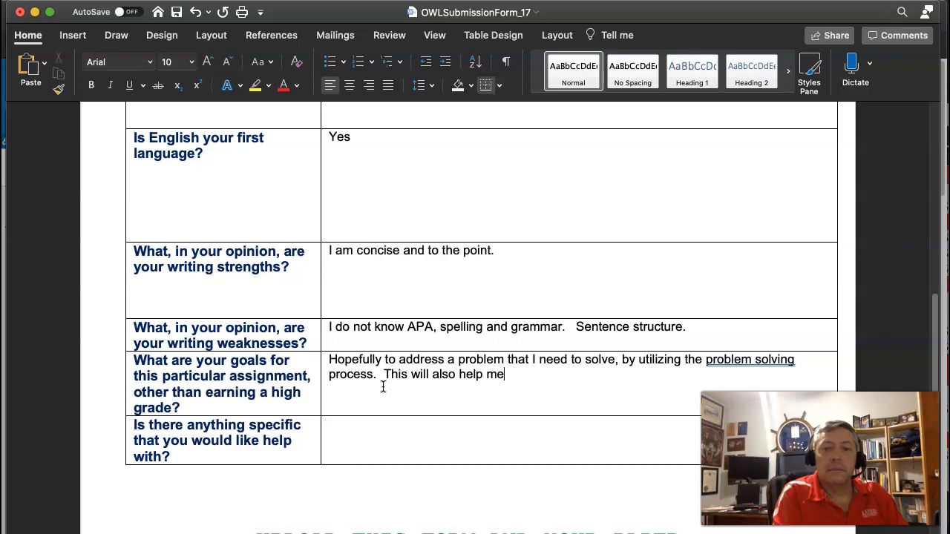
pyautogui.write(' in my profe')
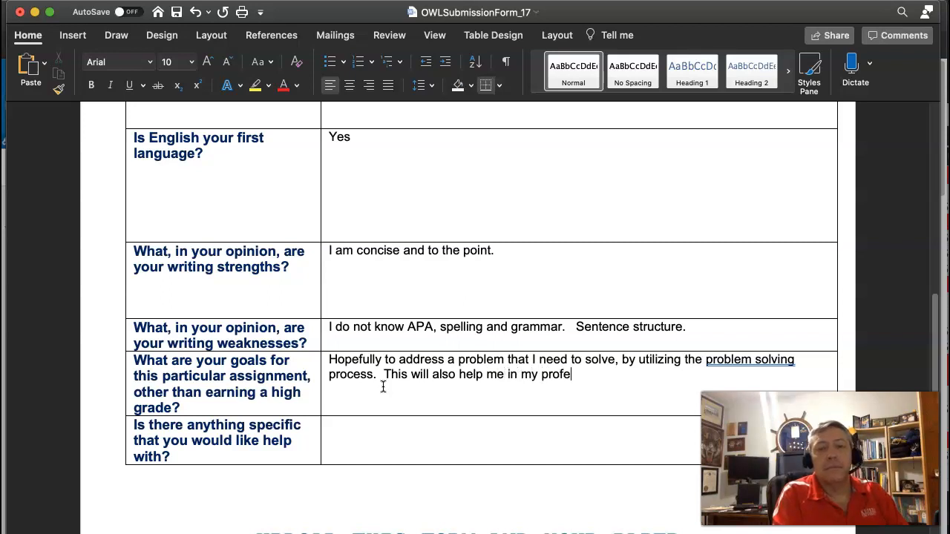
pyautogui.write('ssional life')
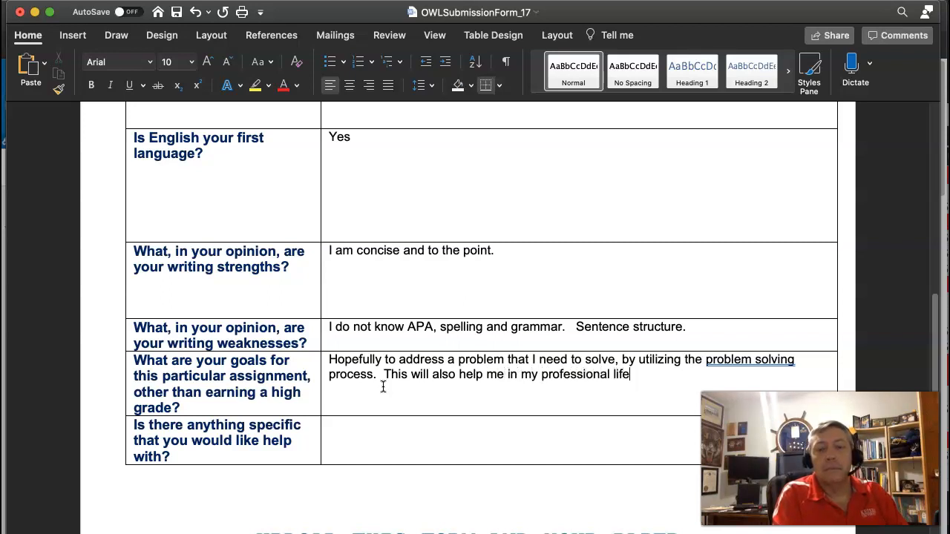
pyautogui.write('.')
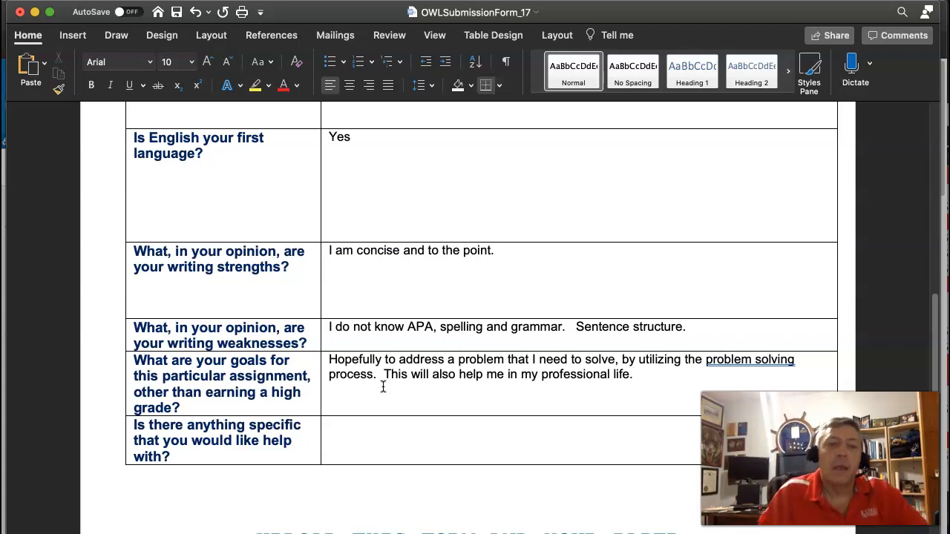
# Step: Answer the question about specific help wanted, in the form's last row, with "Sentence structure."
pyautogui.click(381, 439)
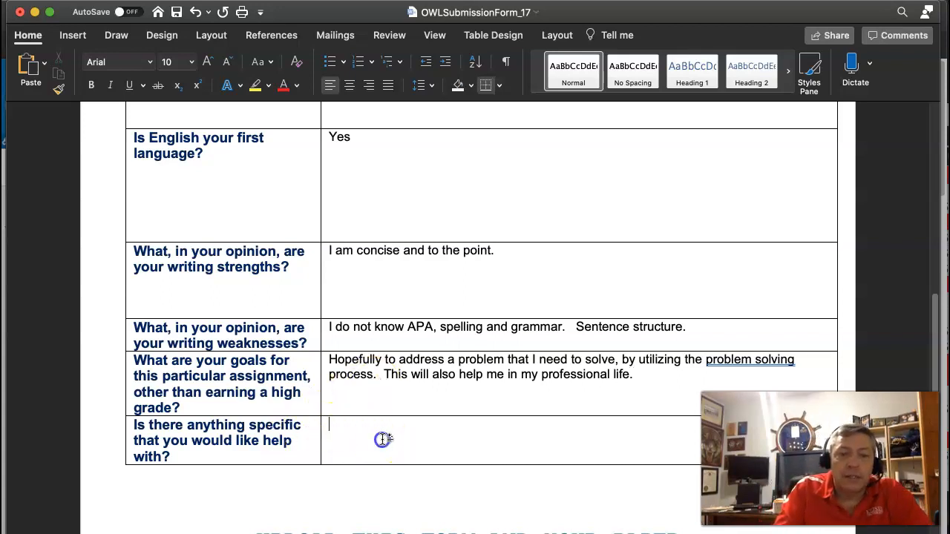
pyautogui.write('Sentence stru')
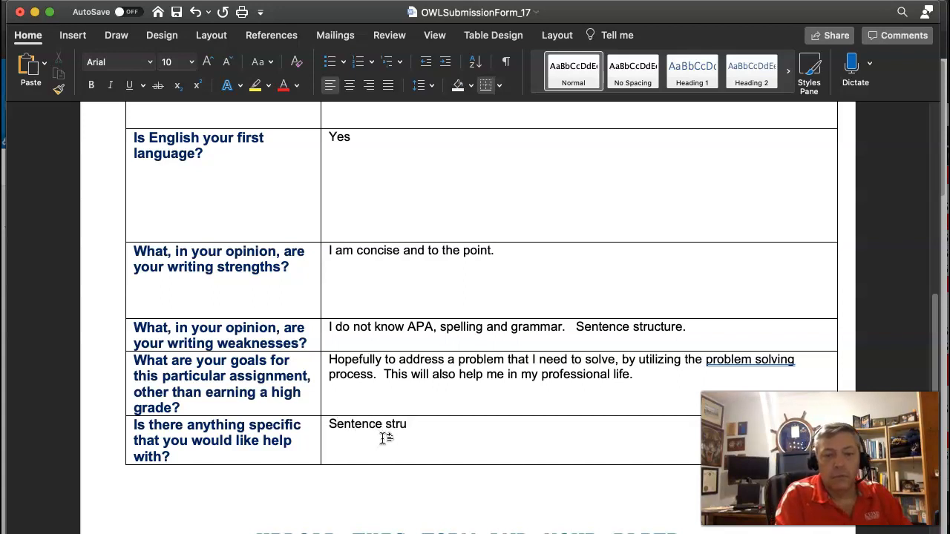
pyautogui.write('cture.')
pyautogui.scroll(-1, 386, 438)
pyautogui.scroll(-5, 385, 439)
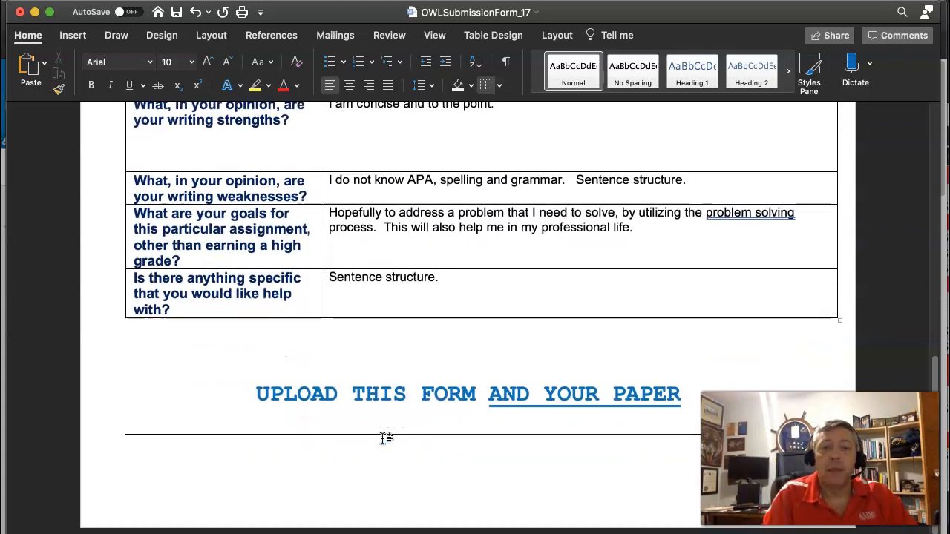
pyautogui.scroll(5, 386, 439)
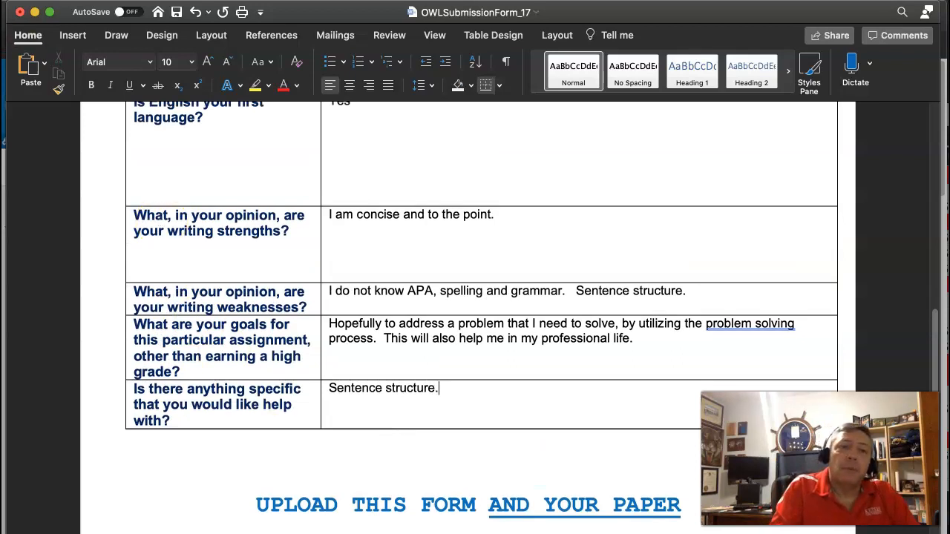
# Step: Start saving a copy of the form and choose the Keiser University folder in iCloud Documents as its location
pyautogui.click(86, 0)
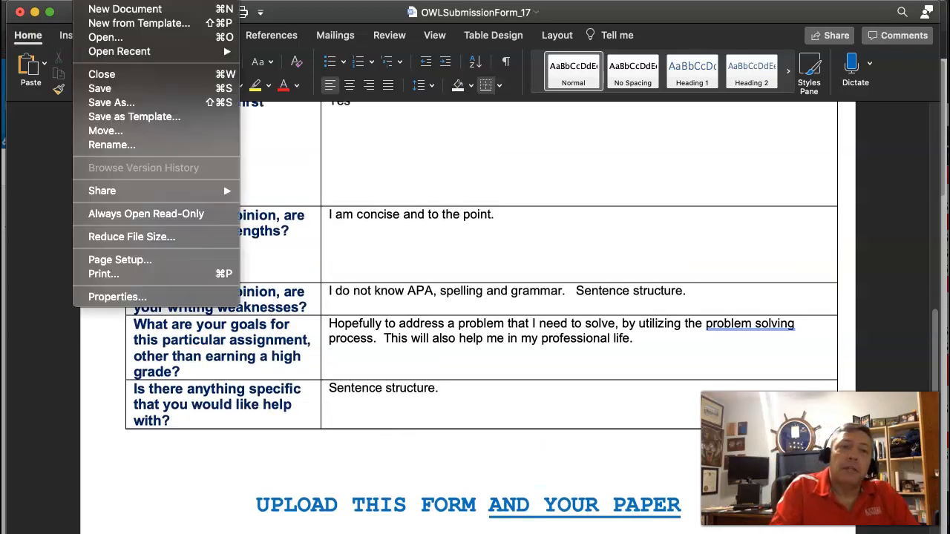
pyautogui.click(112, 104)
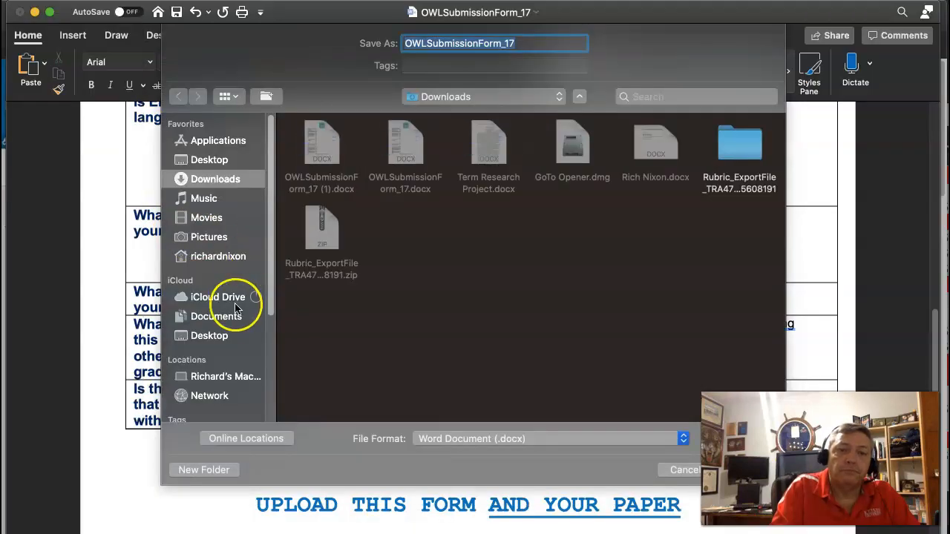
pyautogui.click(236, 315)
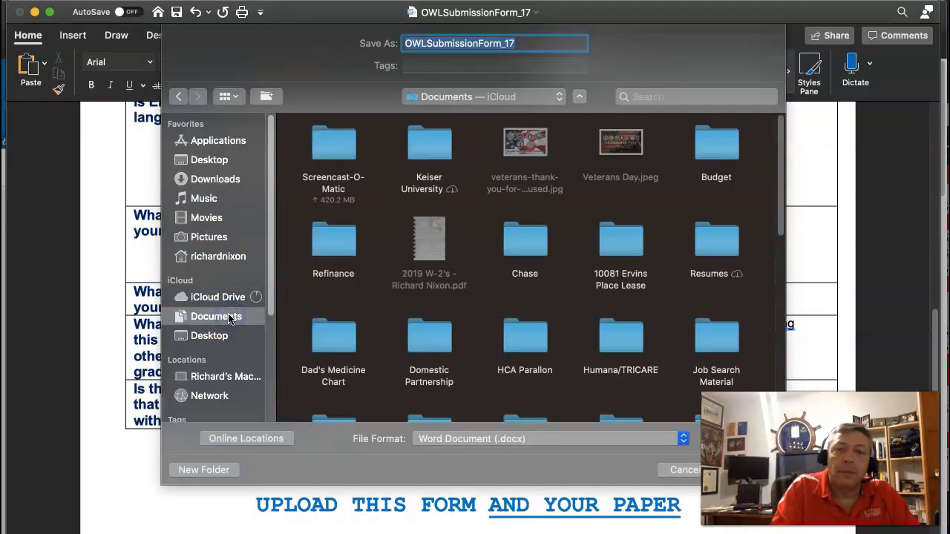
pyautogui.click(415, 160)
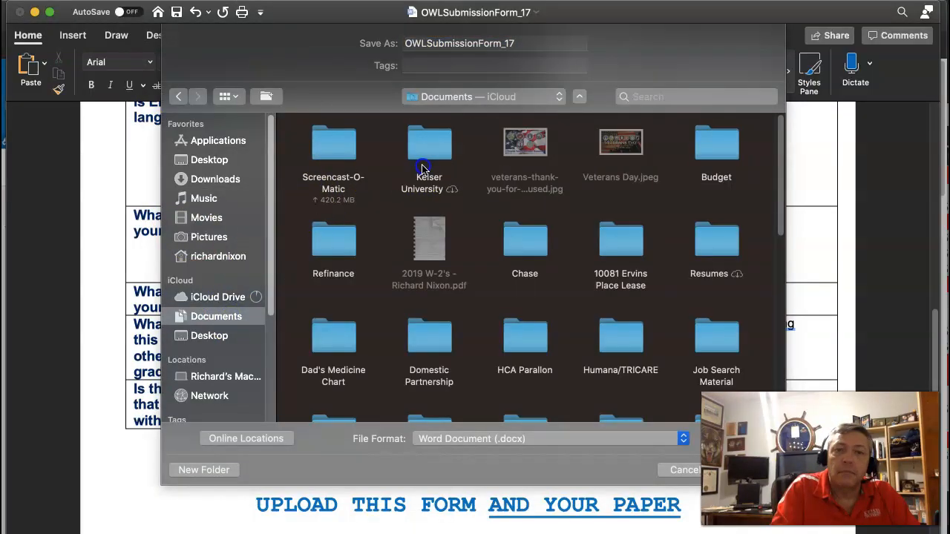
pyautogui.doubleClick(425, 148)
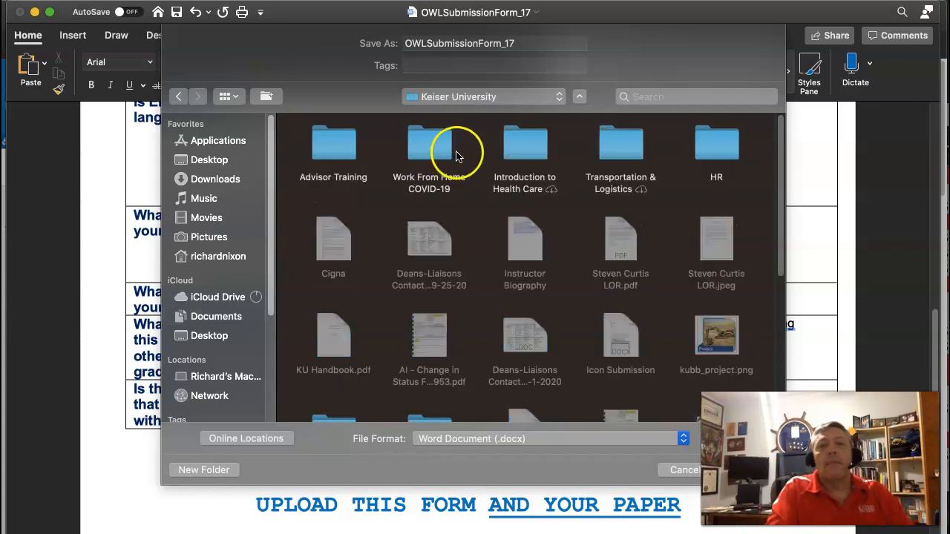
# Step: Save the form under the name "Porblem Solving OWL Submission Form" and close the document
pyautogui.moveTo(528, 41); pyautogui.dragTo(399, 41)
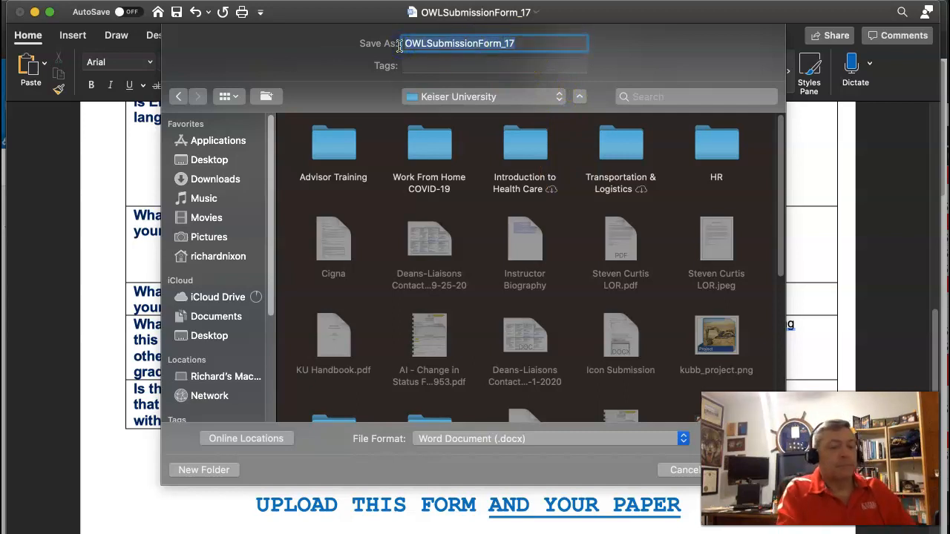
pyautogui.write('Porblem So')
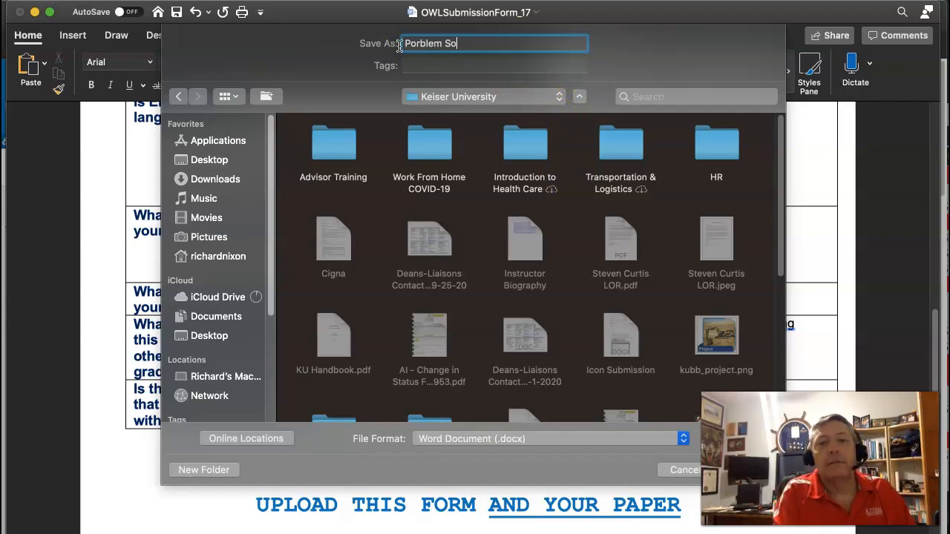
pyautogui.write('lving OWL Submission Form')
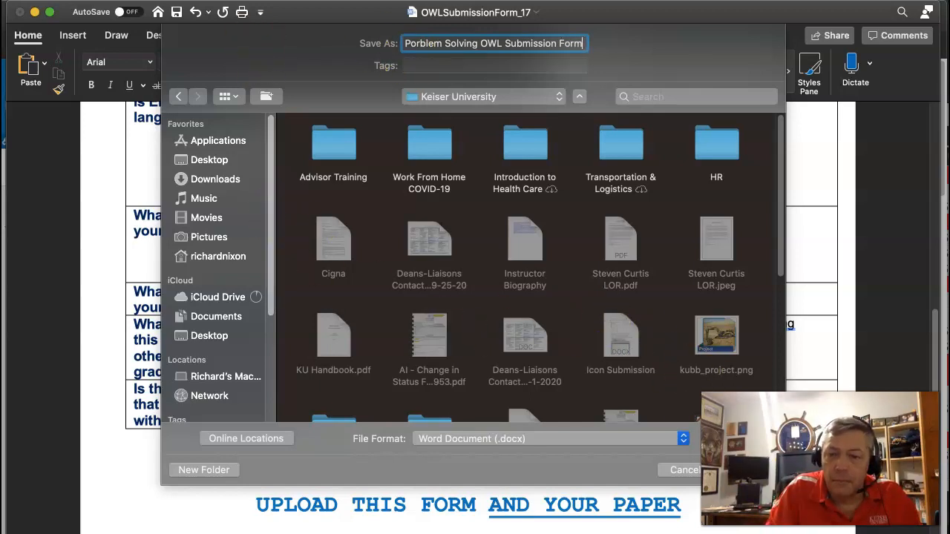
pyautogui.scroll(-1, 699, 264)
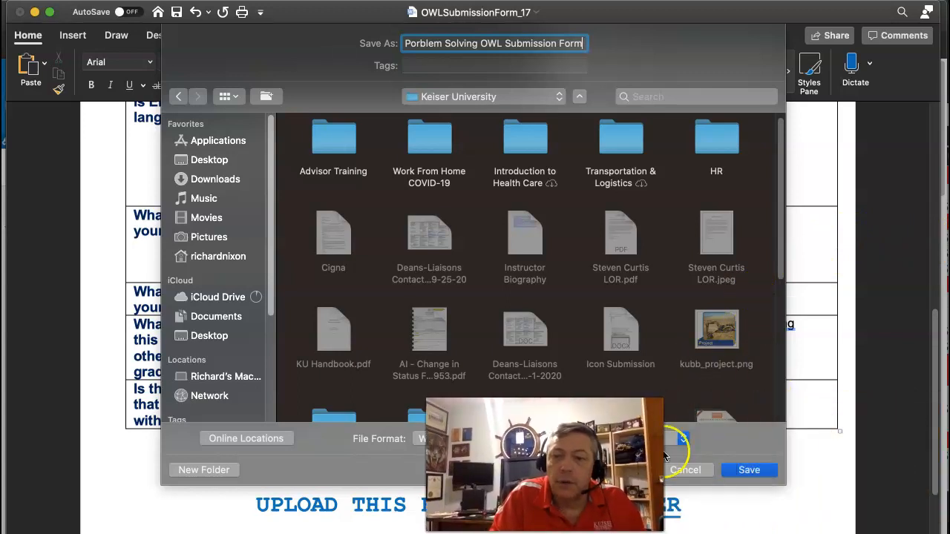
pyautogui.click(748, 475)
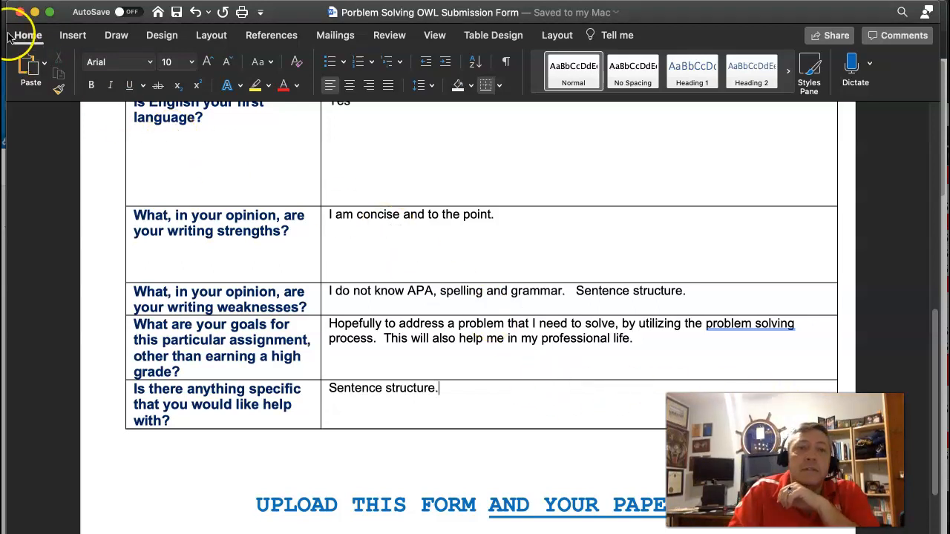
pyautogui.click(21, 13)
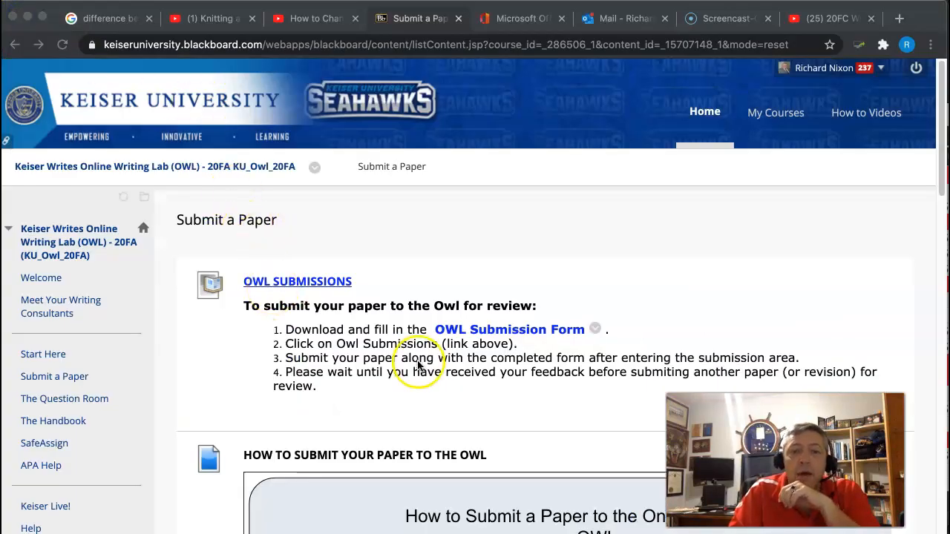
# Step: Open the OWL SUBMISSIONS assignment from Blackboard's Submit a Paper page and locate its Attach Files area
pyautogui.scroll(-10, 413, 397)
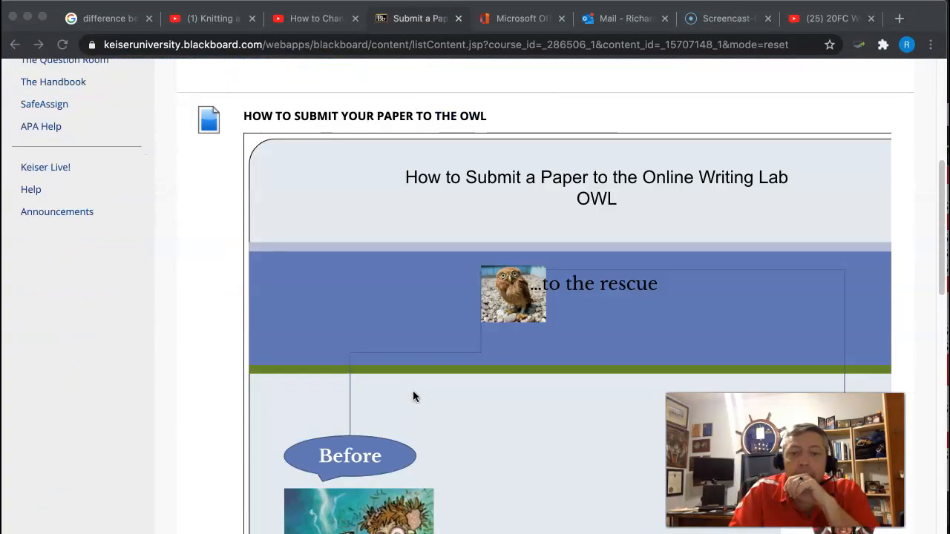
pyautogui.scroll(5, 414, 396)
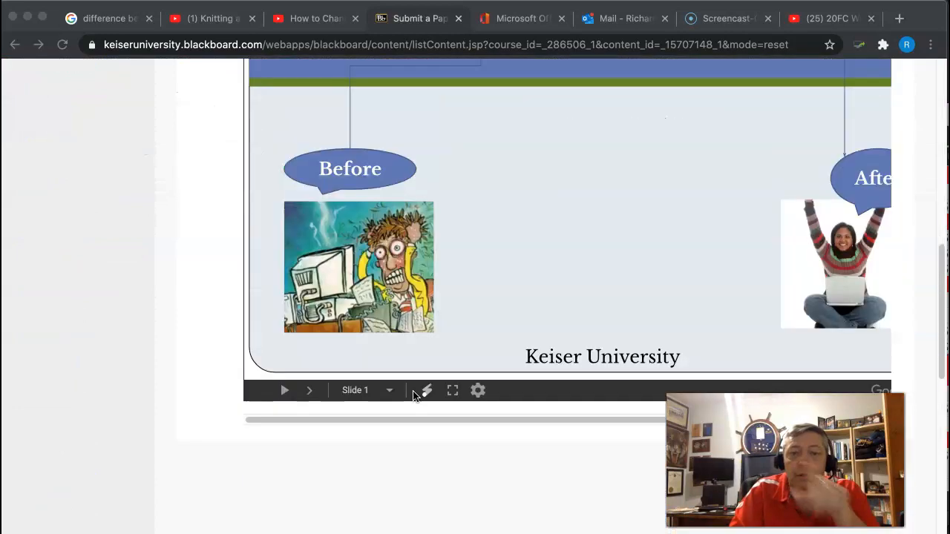
pyautogui.scroll(-2, 414, 397)
pyautogui.scroll(3, 414, 397)
pyautogui.scroll(6, 413, 397)
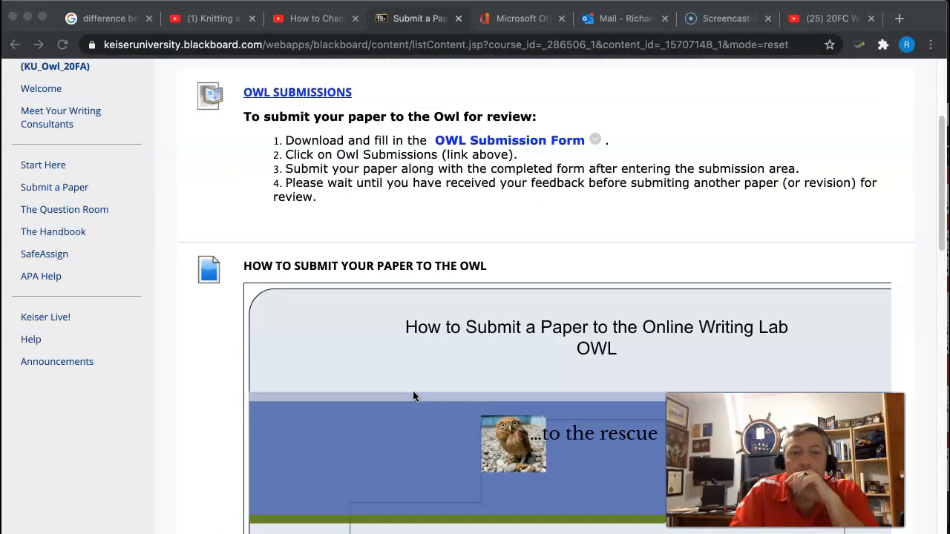
pyautogui.scroll(1, 413, 390)
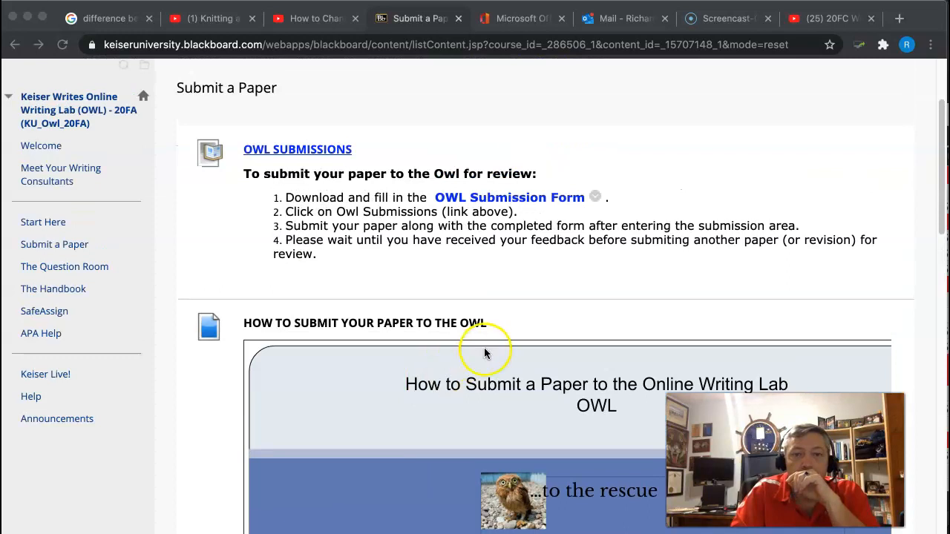
pyautogui.click(294, 153)
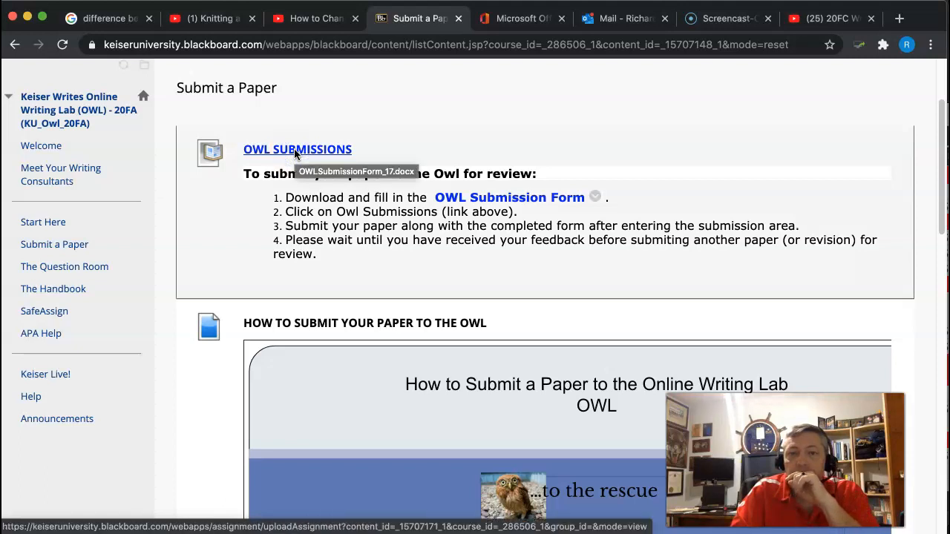
pyautogui.click(295, 151)
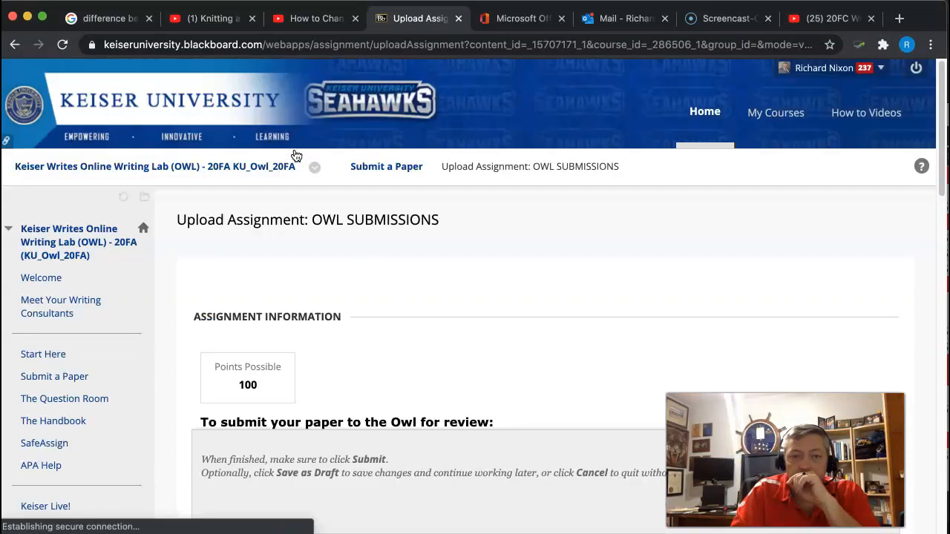
pyautogui.scroll(-3, 338, 176)
pyautogui.scroll(-4, 338, 176)
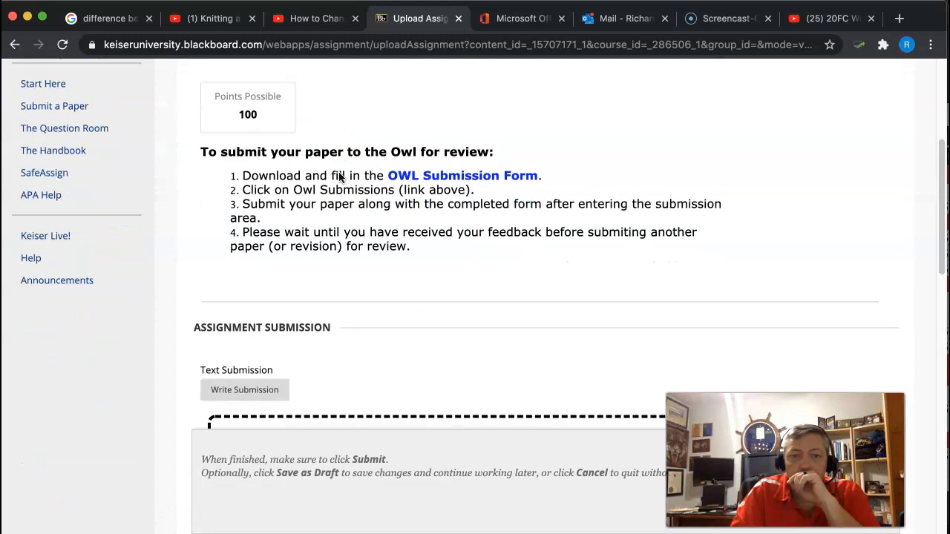
pyautogui.scroll(-10, 338, 175)
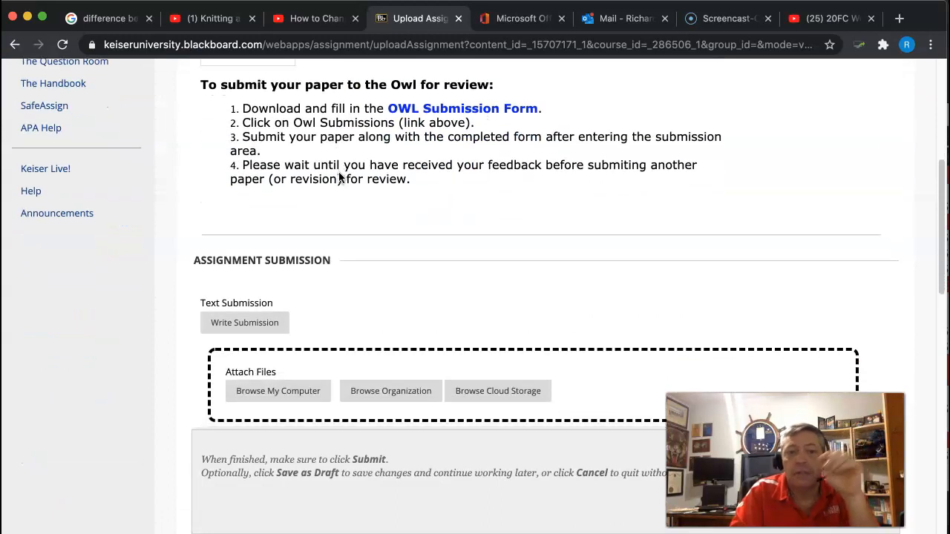
# Step: Attach "Porblem Solving OWL Submission Form" from the Keiser University folder in iCloud Documents to the assignment
pyautogui.click(318, 173)
pyautogui.scroll(2, 322, 174)
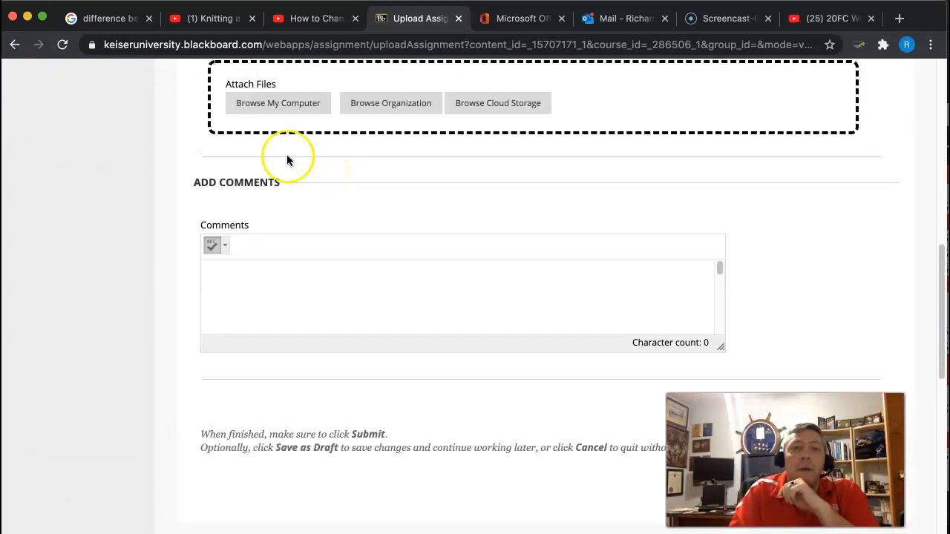
pyautogui.click(282, 110)
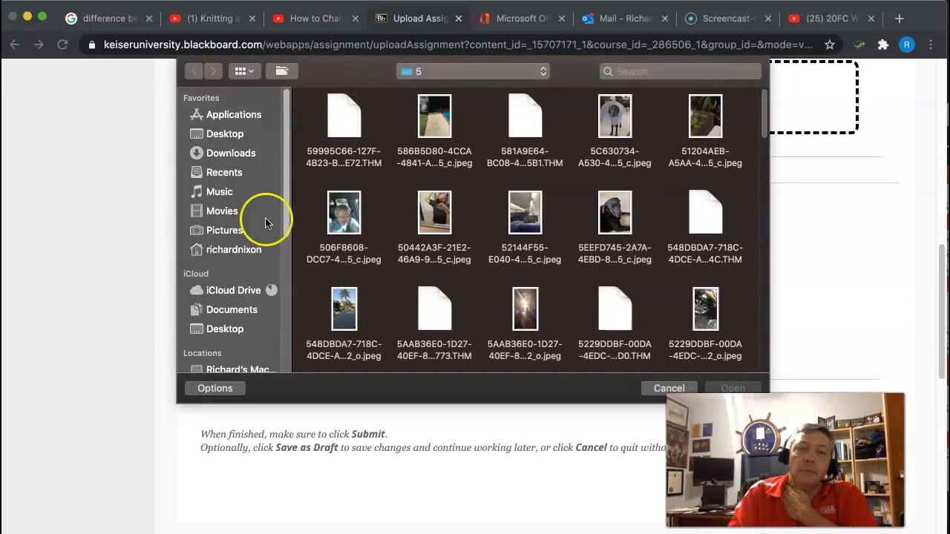
pyautogui.click(227, 311)
pyautogui.doubleClick(348, 115)
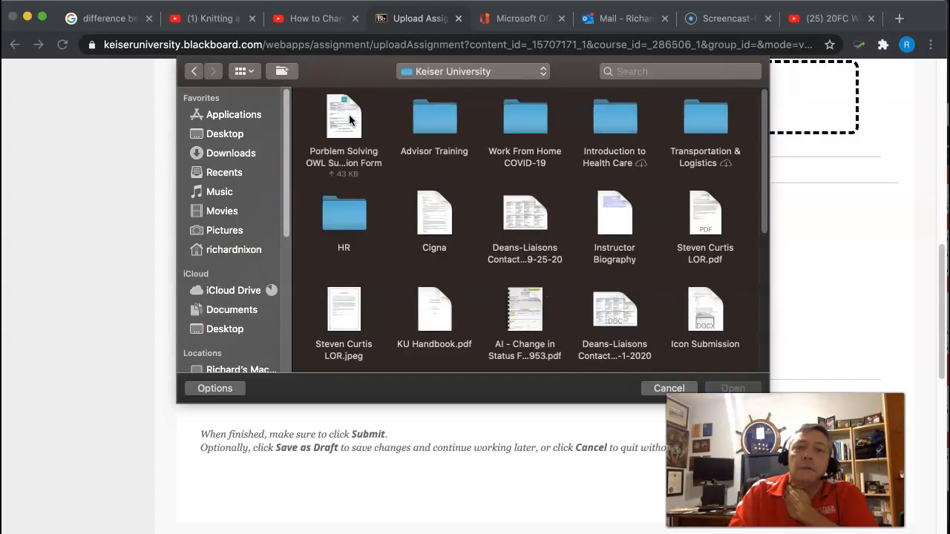
pyautogui.click(349, 118)
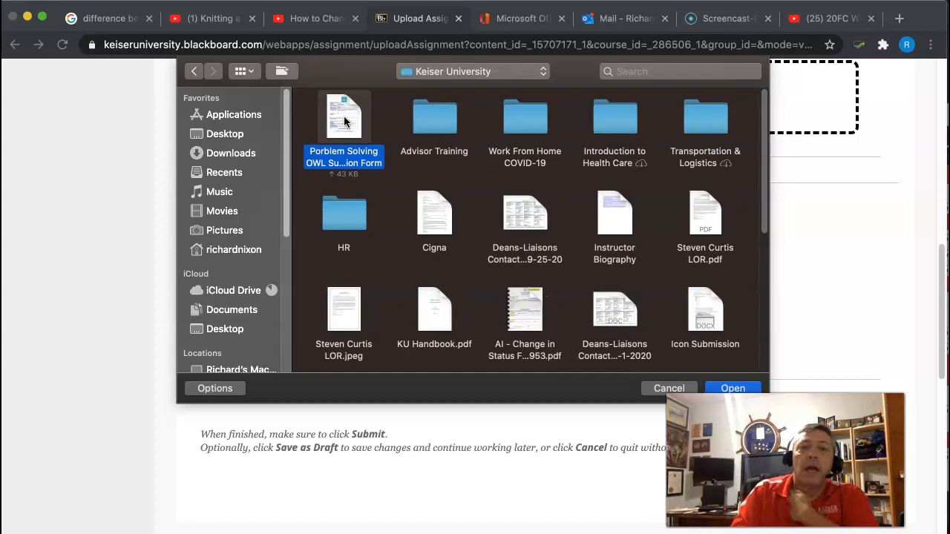
pyautogui.doubleClick(343, 121)
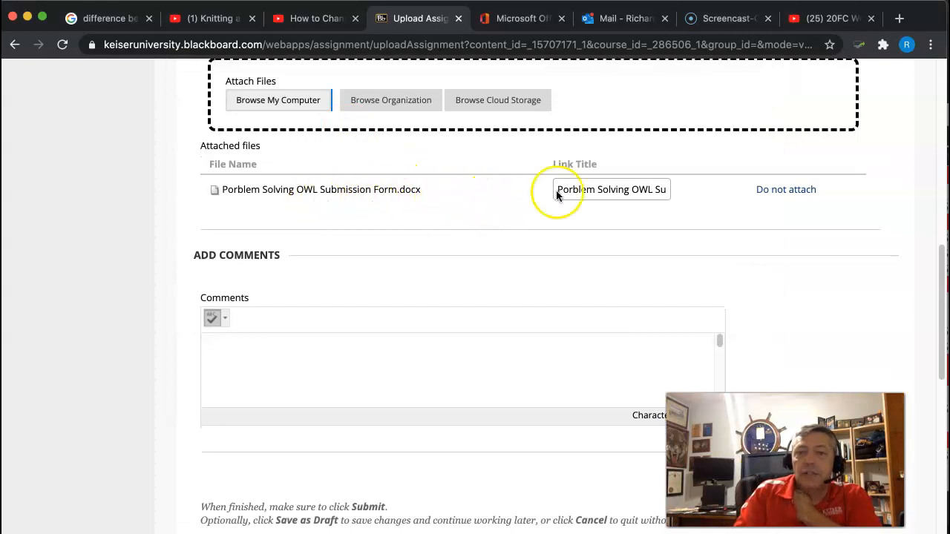
# Step: Attach the "Instructor Biography" document from the same Keiser University folder as the paper for review
pyautogui.click(273, 104)
pyautogui.click(224, 311)
pyautogui.click(349, 118)
pyautogui.click(349, 117)
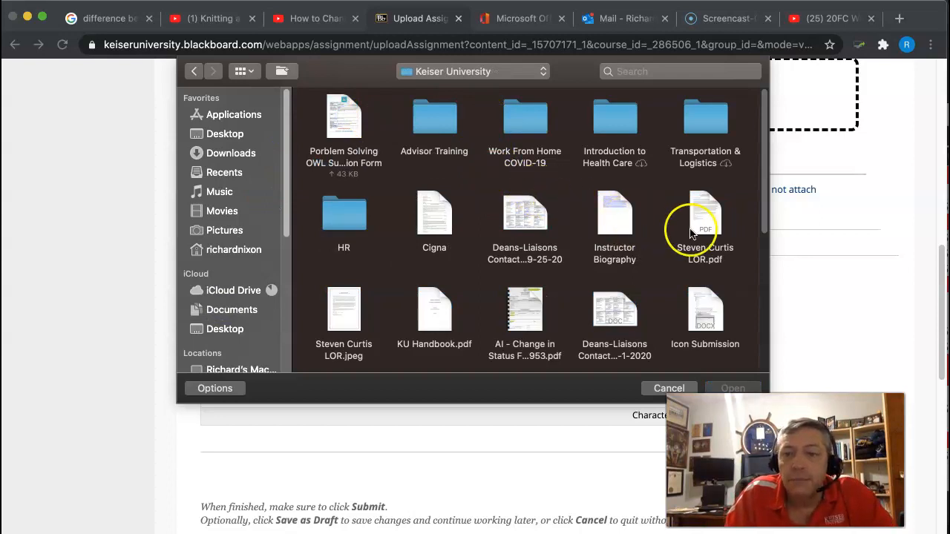
pyautogui.doubleClick(624, 214)
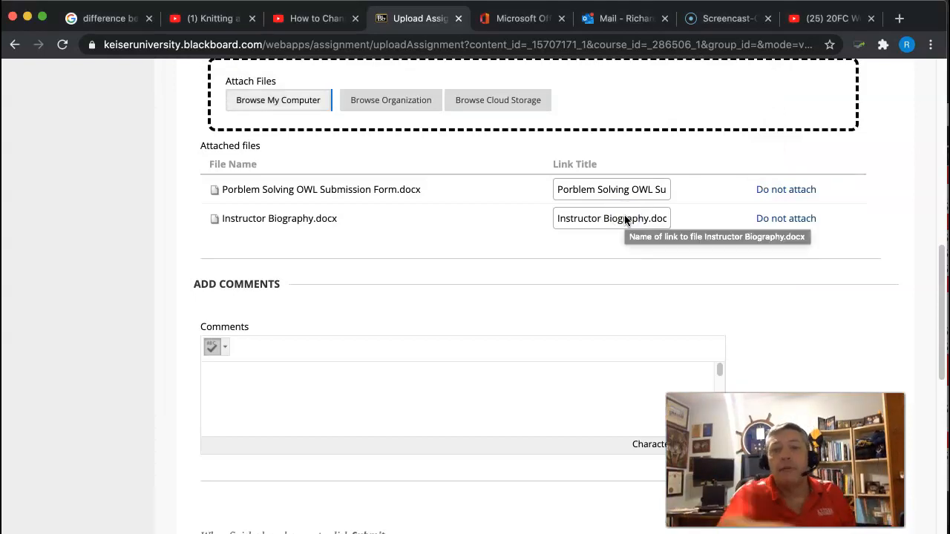
# Step: Review the attached files, the comments area and the final submission options of the assignment
pyautogui.scroll(-2, 624, 217)
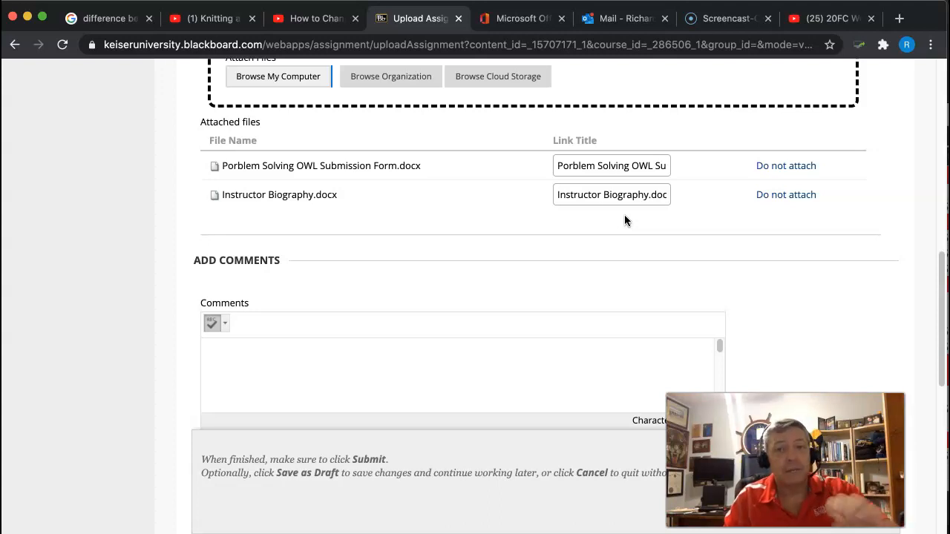
pyautogui.scroll(-5, 624, 220)
pyautogui.scroll(-10, 624, 221)
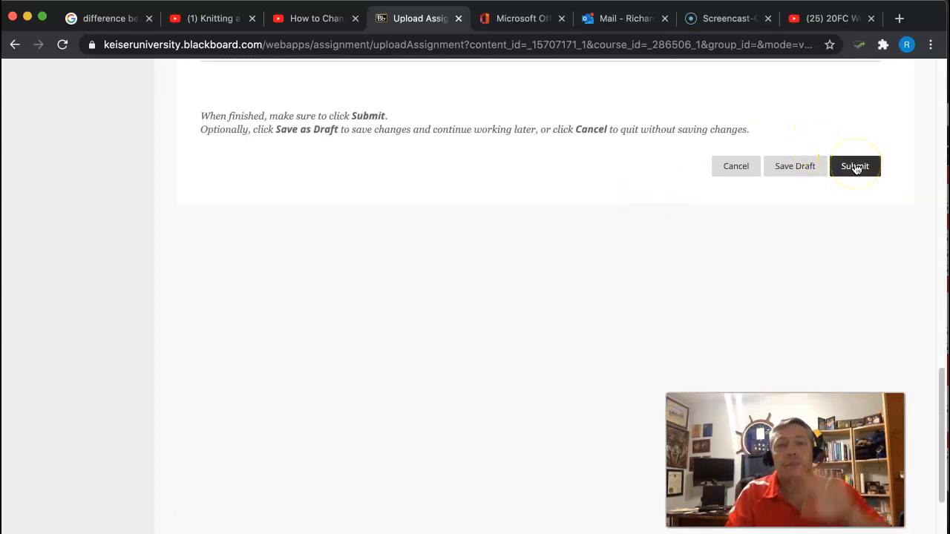
pyautogui.scroll(10, 855, 168)
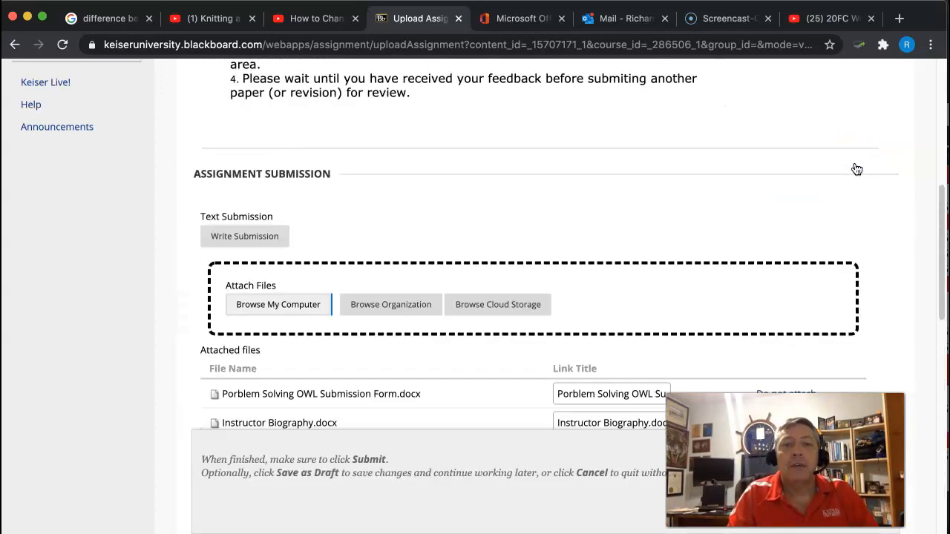
pyautogui.scroll(-4, 856, 169)
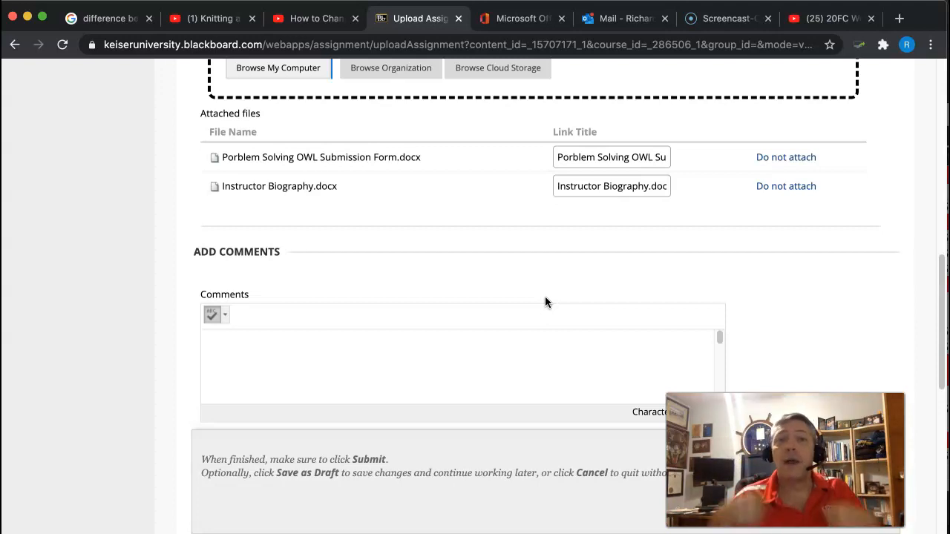
pyautogui.click(519, 286)
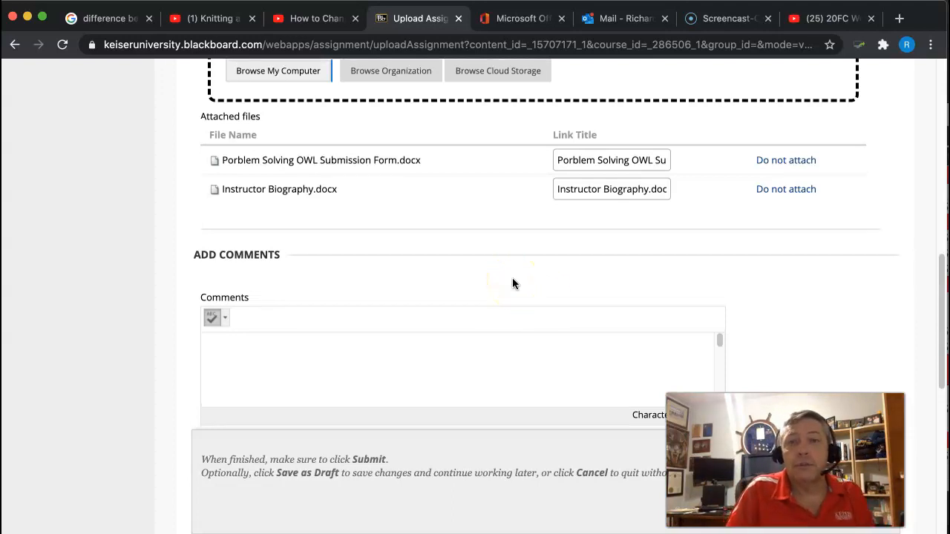
pyautogui.scroll(2, 512, 284)
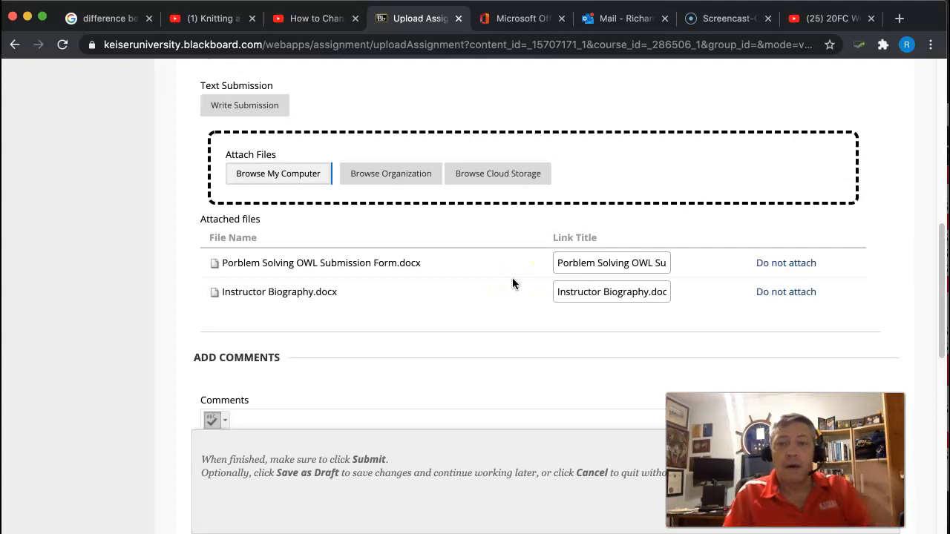